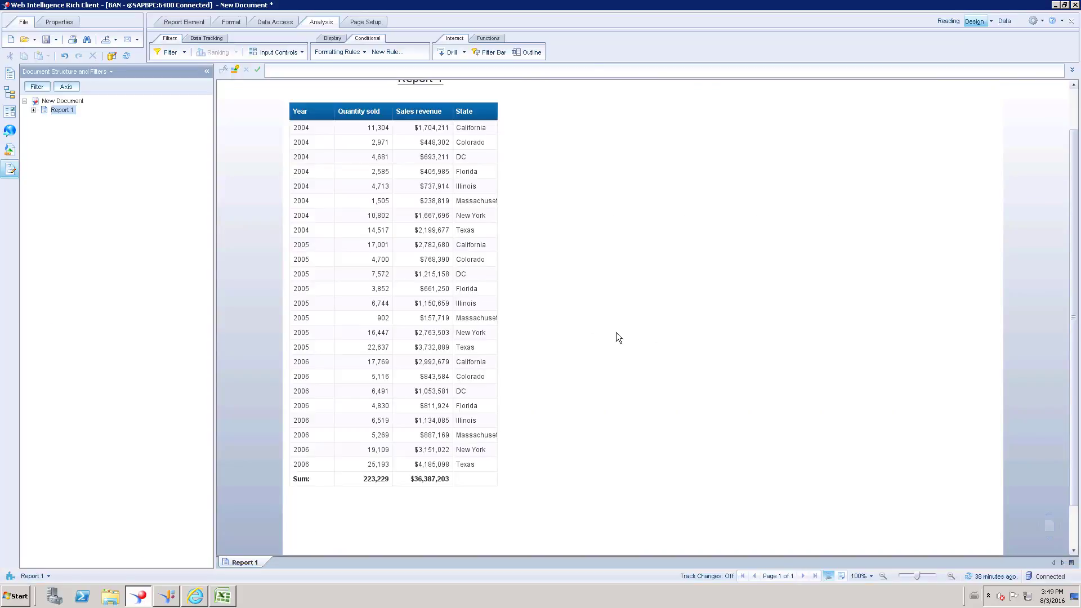
pyautogui.scroll(1, 687, 345)
pyautogui.click(341, 161)
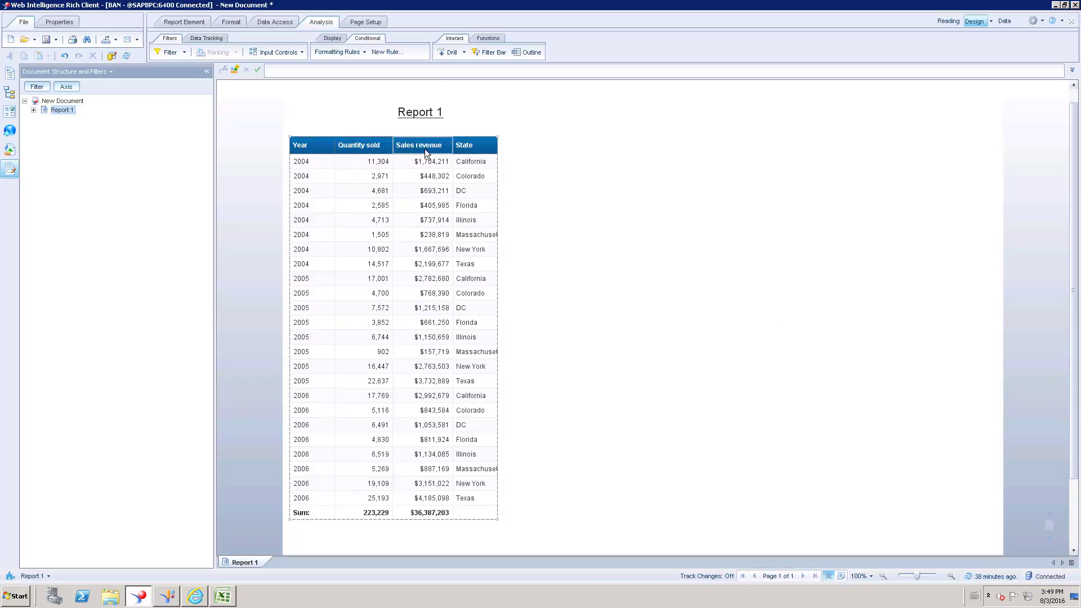
pyautogui.click(470, 148)
pyautogui.click(676, 247)
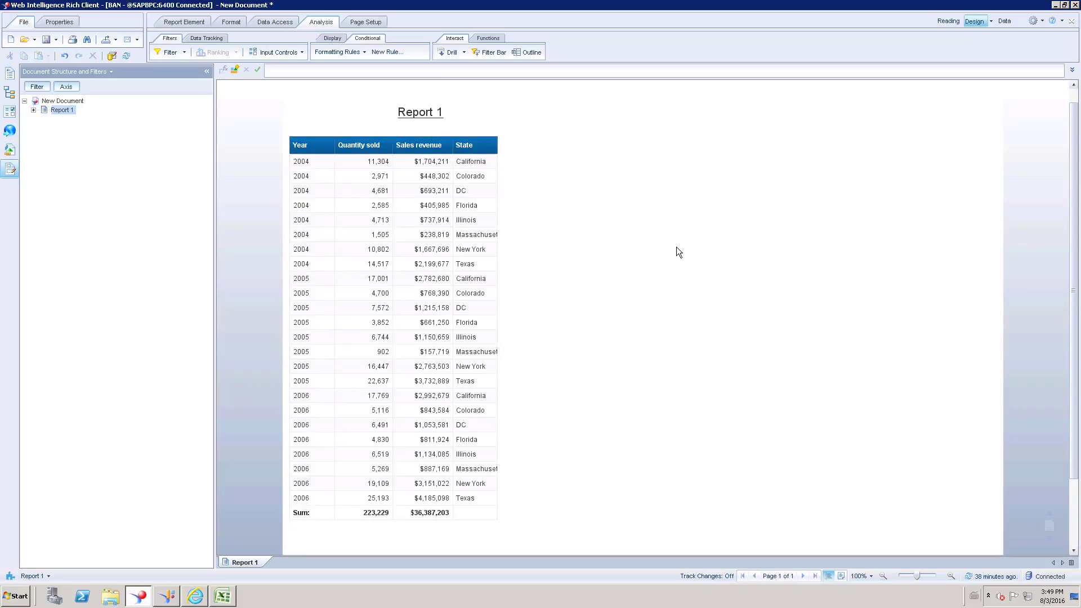
# Step: Review the existing formatting rules available for the Sales revenue column, then close the rule list without applying any
pyautogui.click(473, 190)
pyautogui.click(436, 162)
pyautogui.click(434, 163)
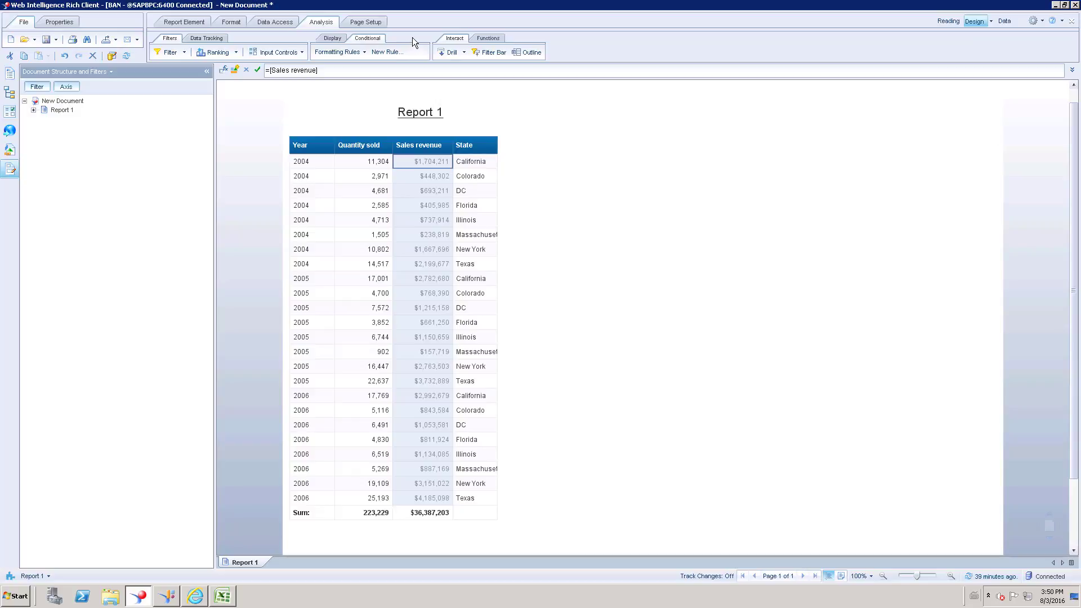
pyautogui.click(363, 52)
pyautogui.click(365, 83)
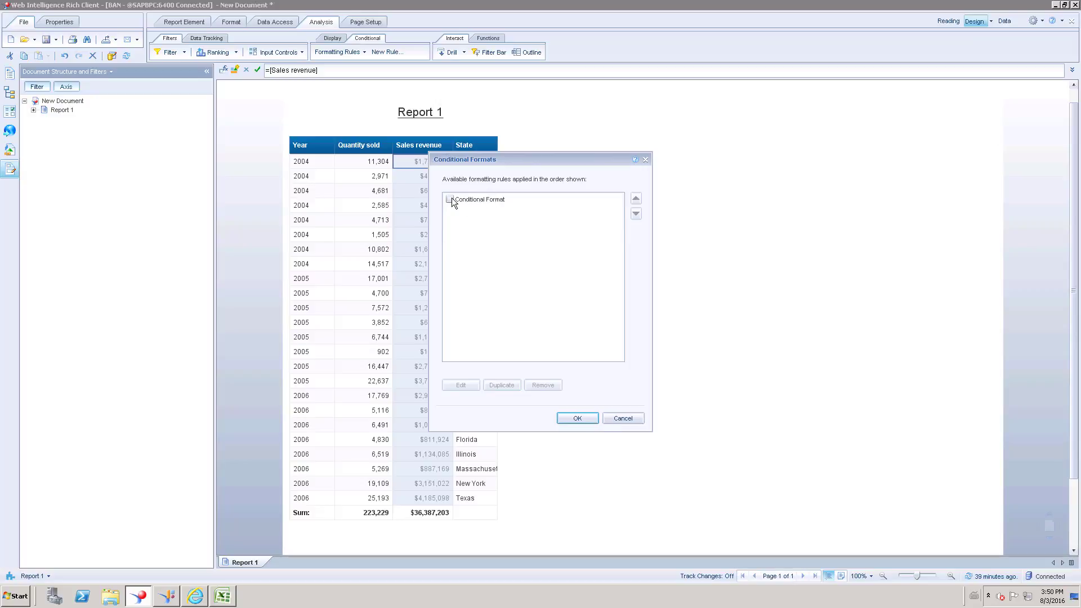
pyautogui.click(629, 419)
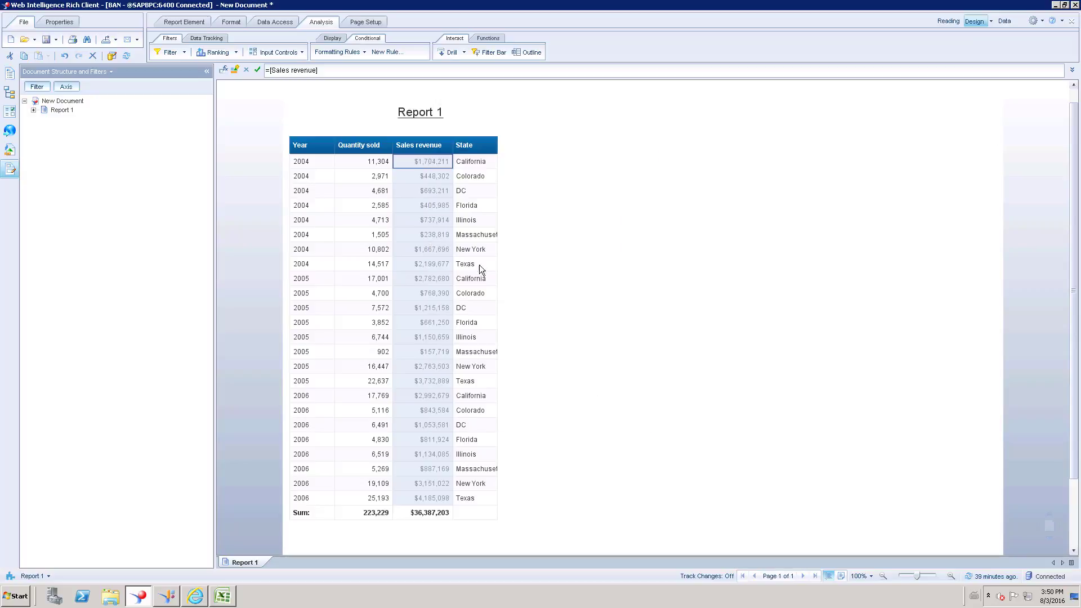
pyautogui.click(363, 51)
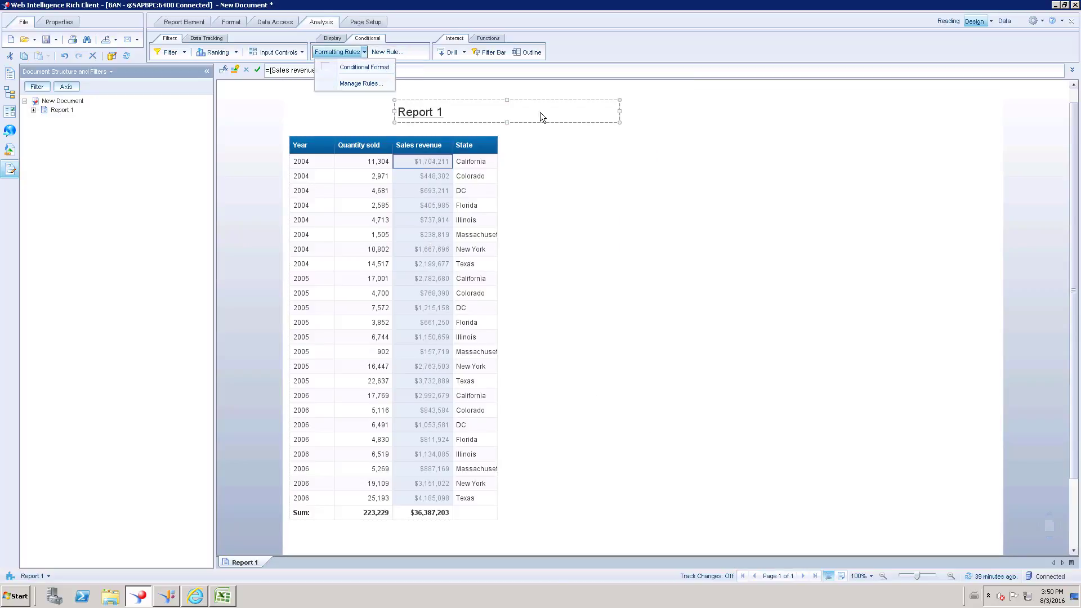
pyautogui.click(628, 266)
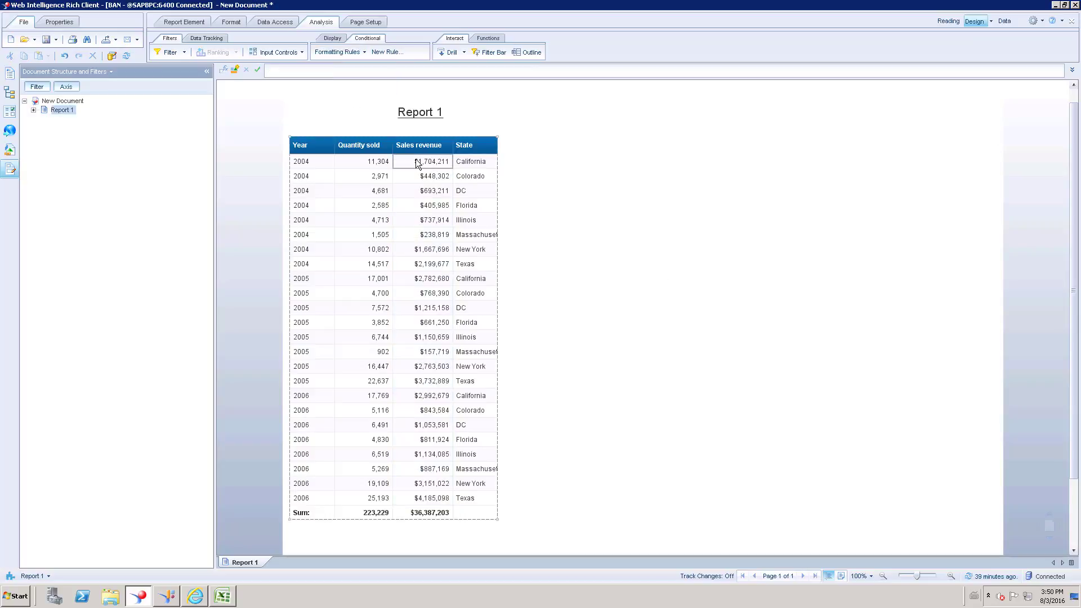
# Step: Create a new formatting rule for the Sales revenue column and name it "Sales Rev Greater than 500000"
pyautogui.click(417, 163)
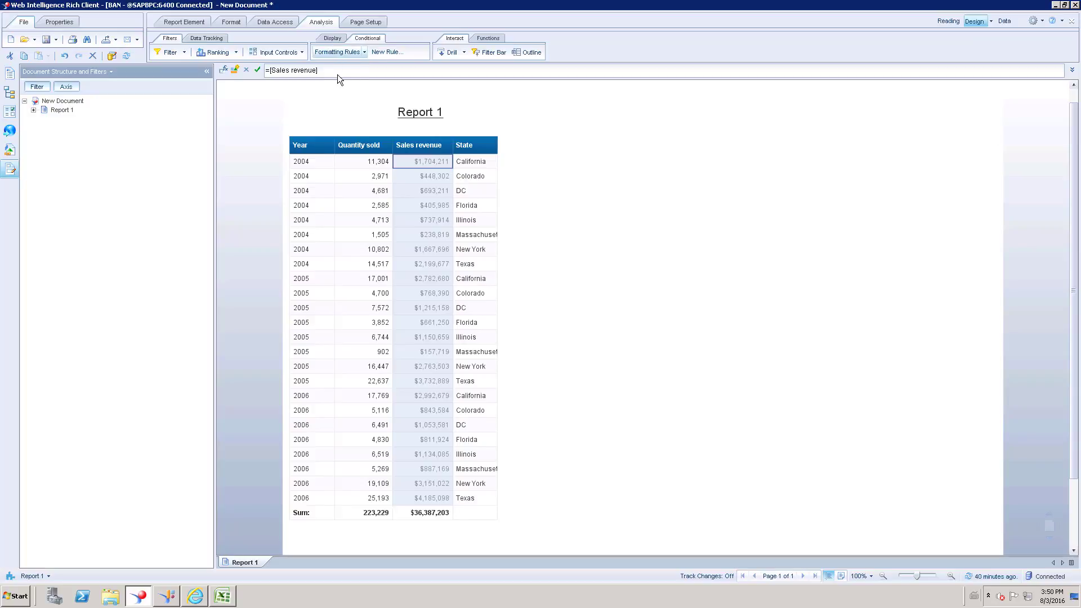
pyautogui.click(365, 53)
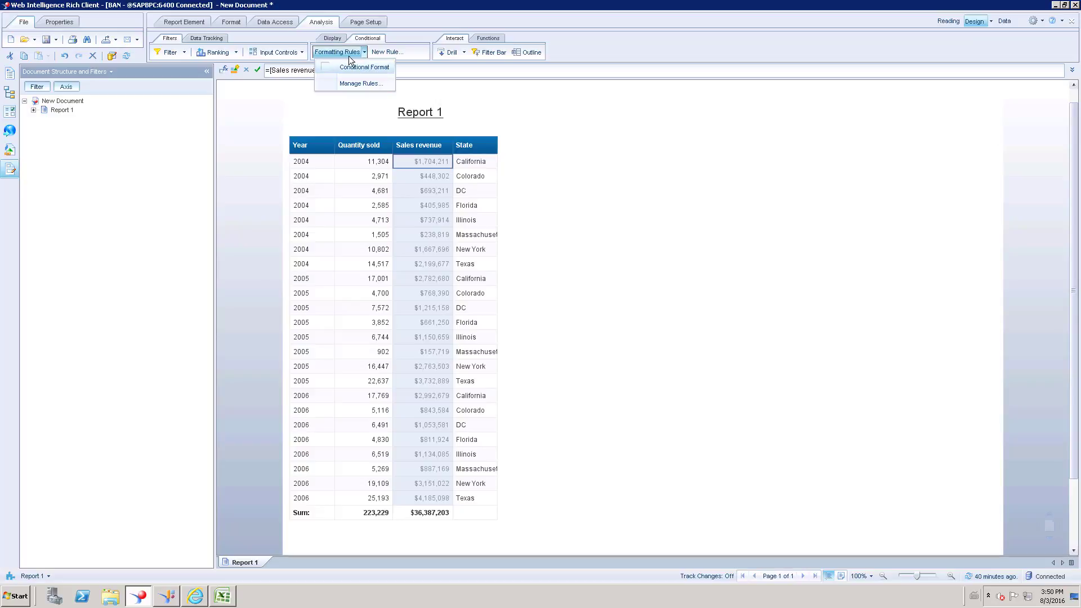
pyautogui.click(404, 27)
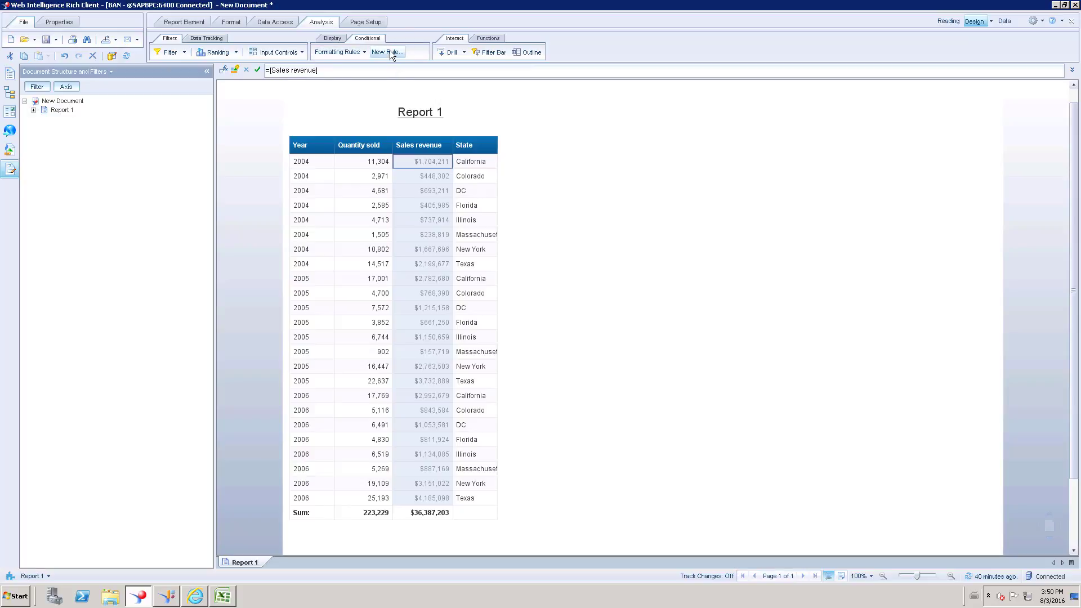
pyautogui.click(390, 51)
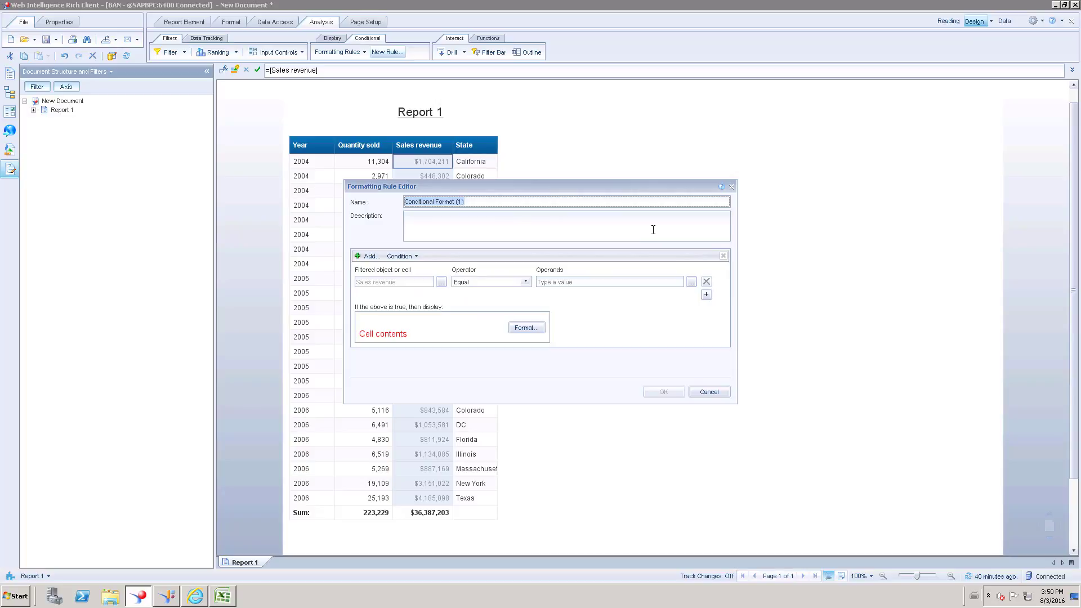
pyautogui.write('Sales Rev Greater than 500000')
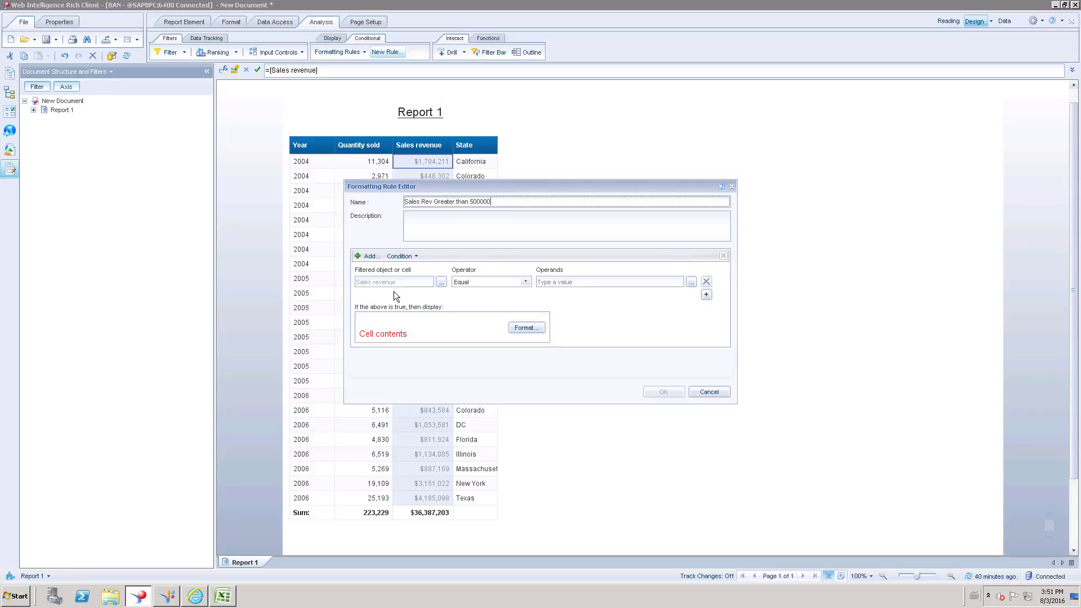
# Step: Examine the objects available as the rule's filtered object without changing the selection
pyautogui.click(440, 281)
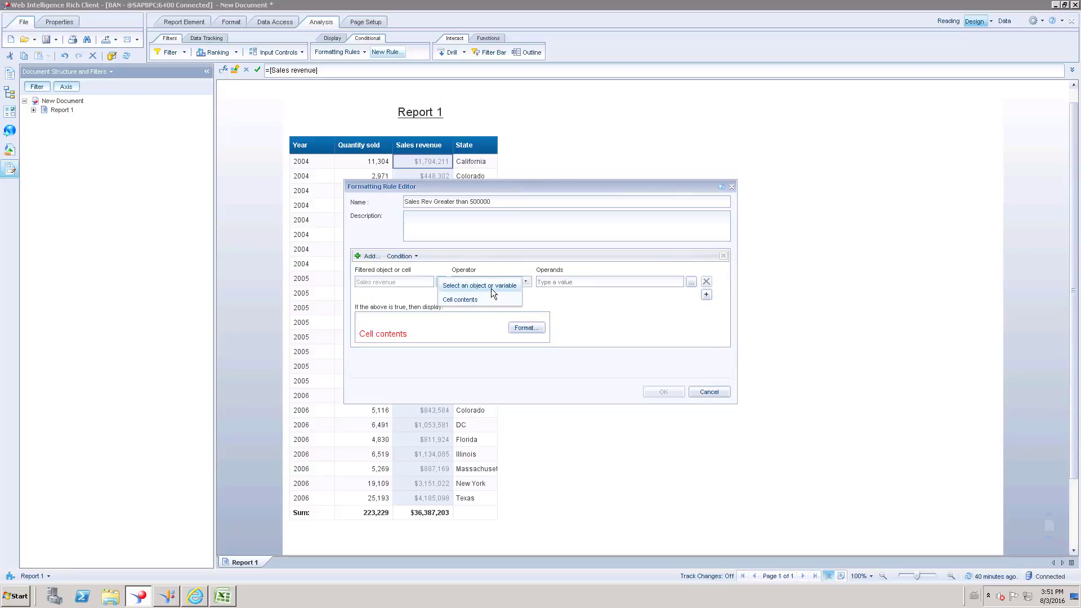
pyautogui.click(491, 287)
pyautogui.click(679, 503)
pyautogui.click(441, 282)
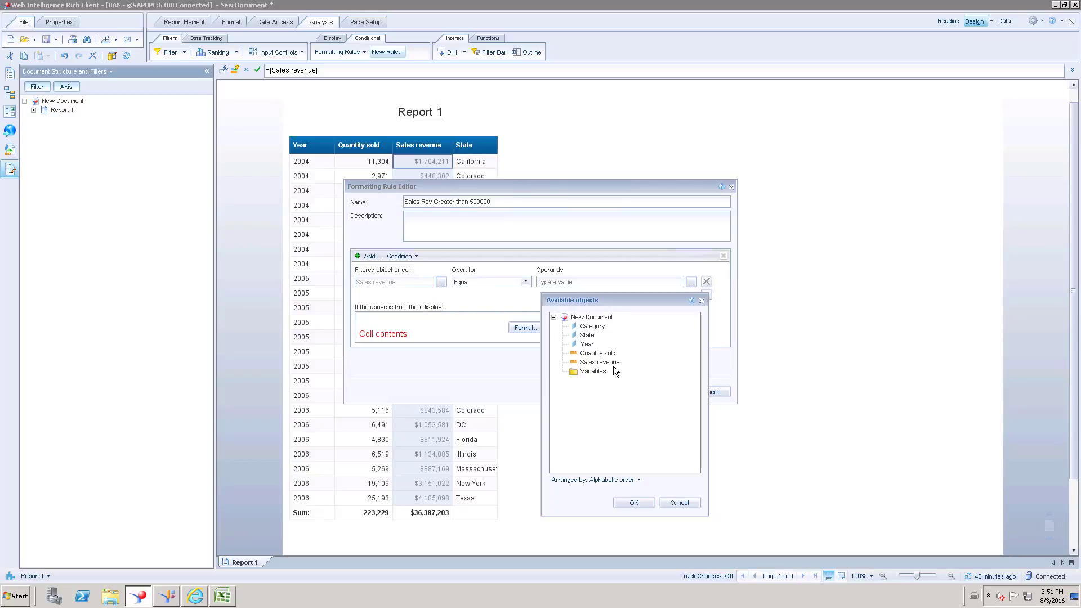
pyautogui.click(681, 504)
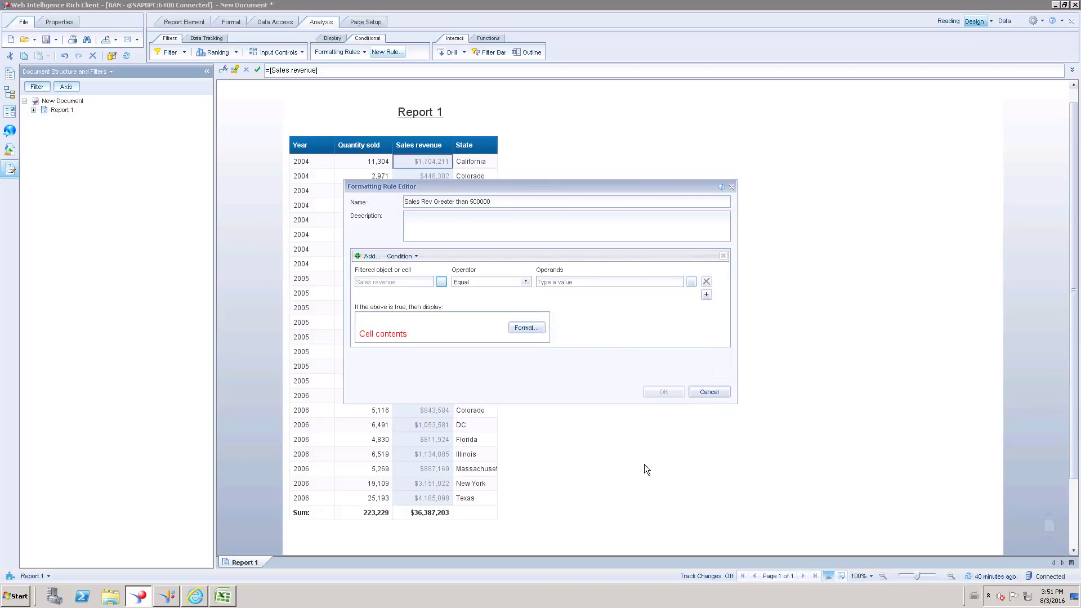
# Step: Set the rule's condition to Greater or equal 500000 and move the rule editor clear of the report table
pyautogui.click(526, 282)
pyautogui.scroll(-2, 527, 315)
pyautogui.moveTo(527, 307); pyautogui.dragTo(528, 299)
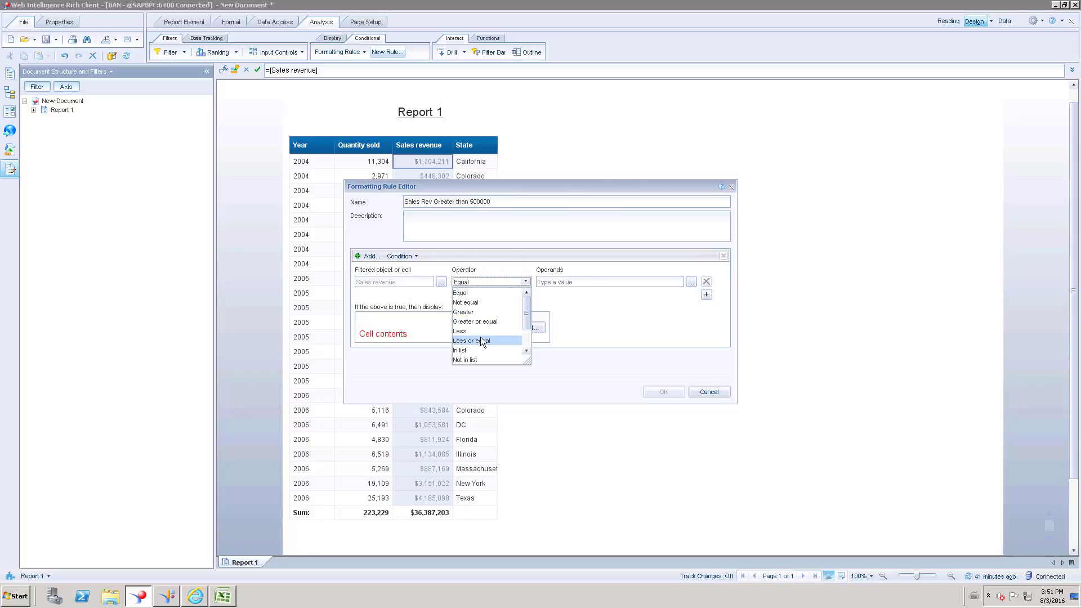
pyautogui.click(482, 322)
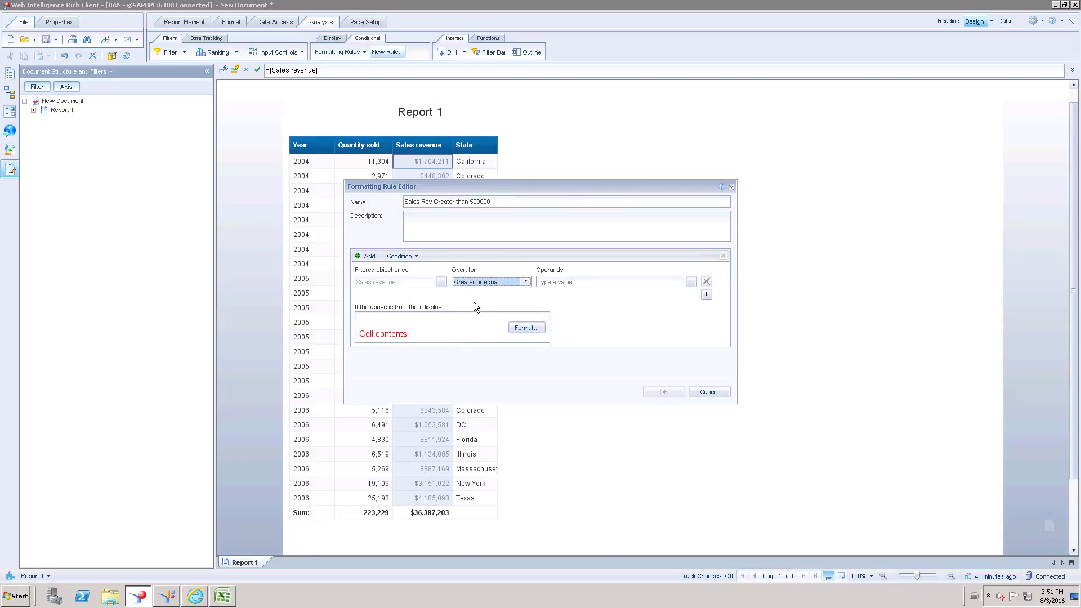
pyautogui.click(563, 283)
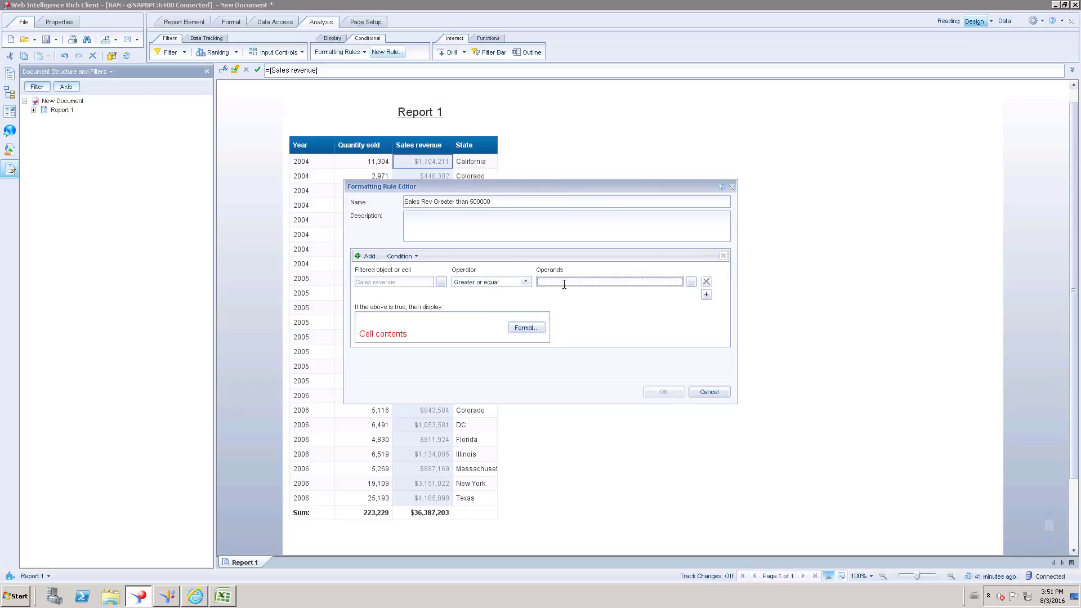
pyautogui.write('500000')
pyautogui.moveTo(548, 189); pyautogui.dragTo(710, 176)
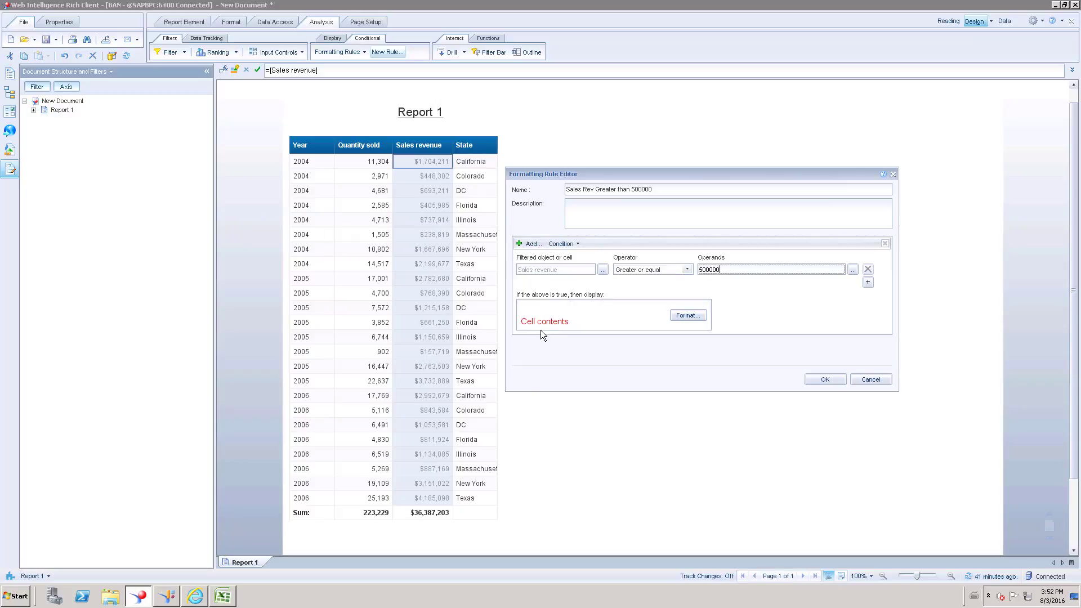
# Step: Set the rule's cell background format to a golden yellow color
pyautogui.click(686, 314)
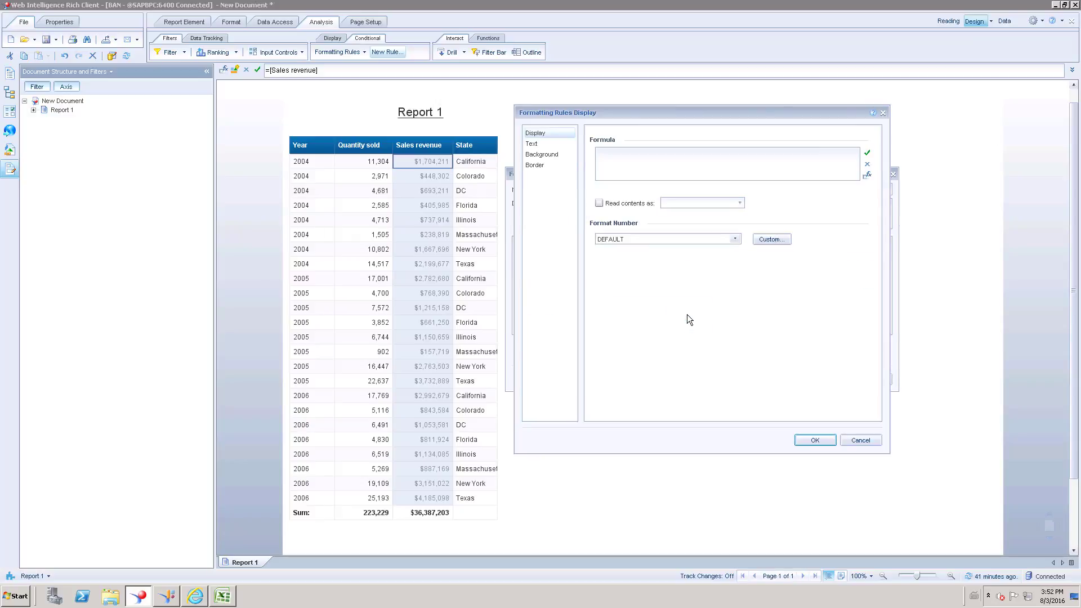
pyautogui.click(541, 154)
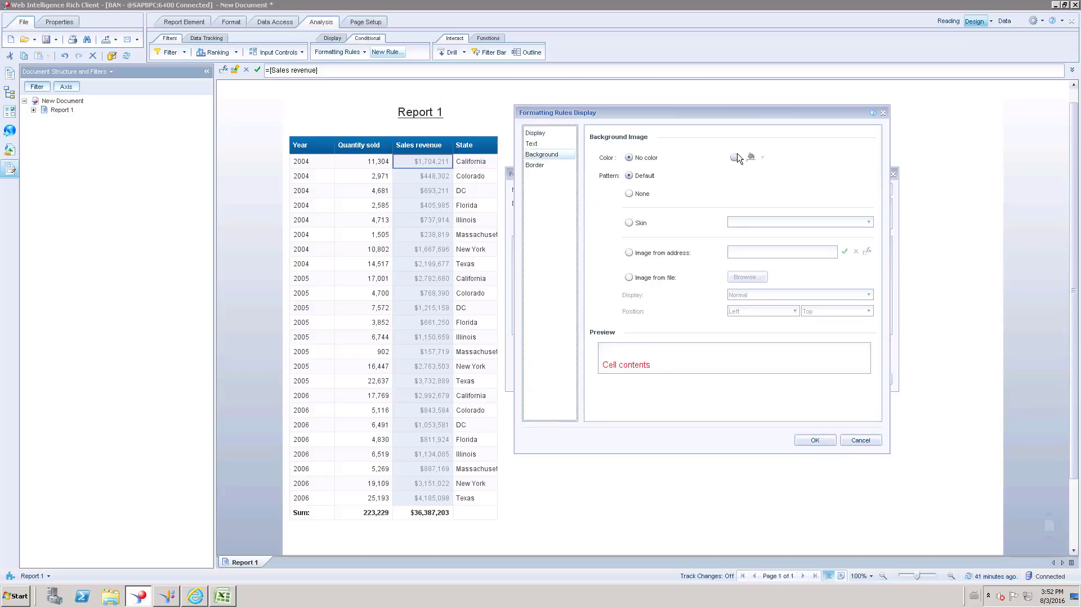
pyautogui.click(734, 157)
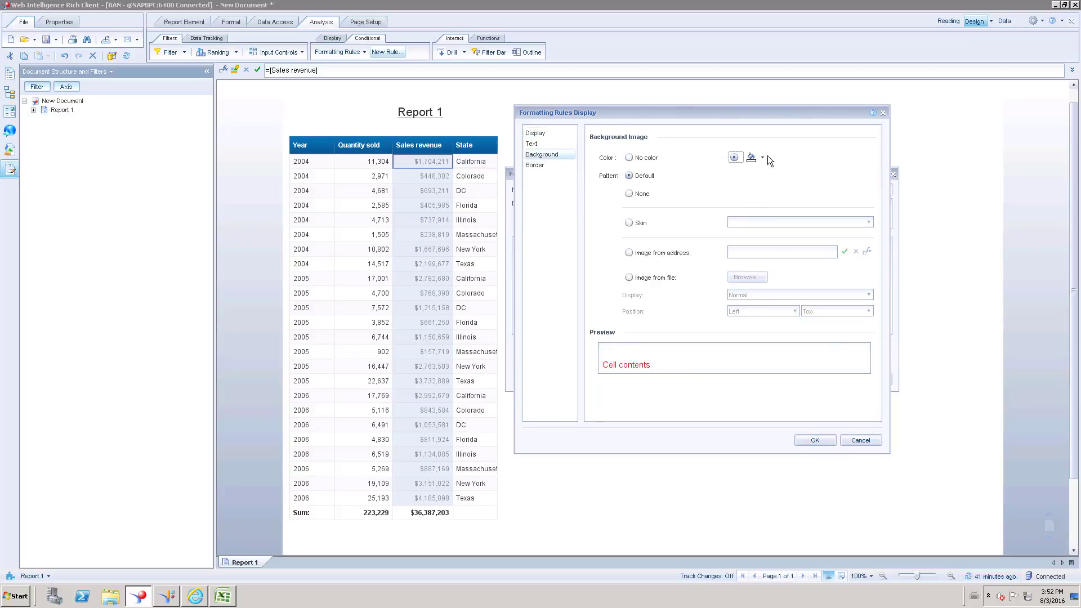
pyautogui.click(760, 158)
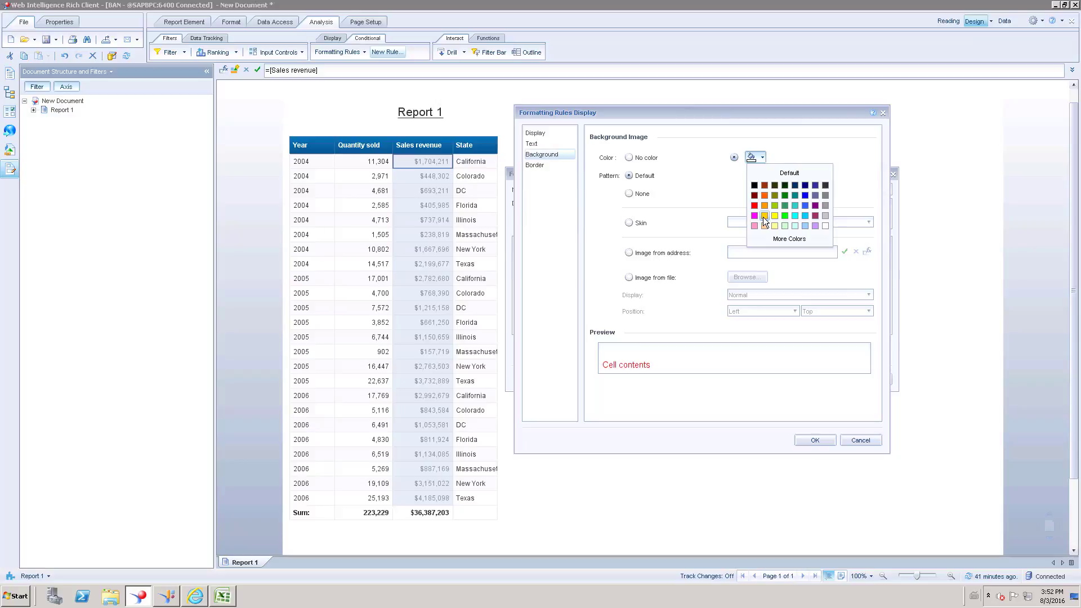
pyautogui.click(765, 216)
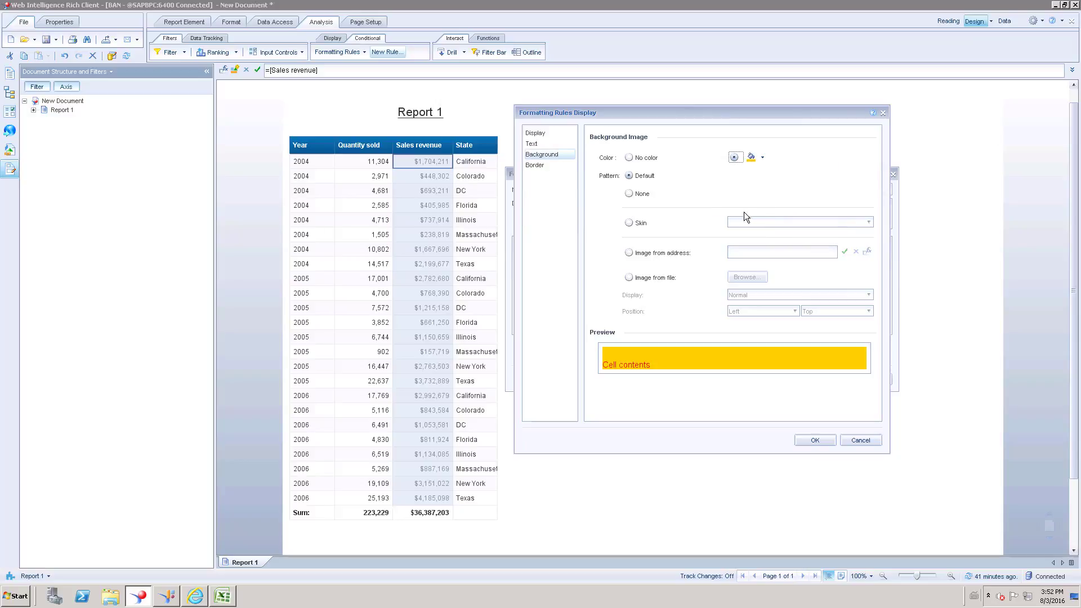
# Step: Set the rule's font color to black and apply the finished rule to the Sales revenue column
pyautogui.click(532, 144)
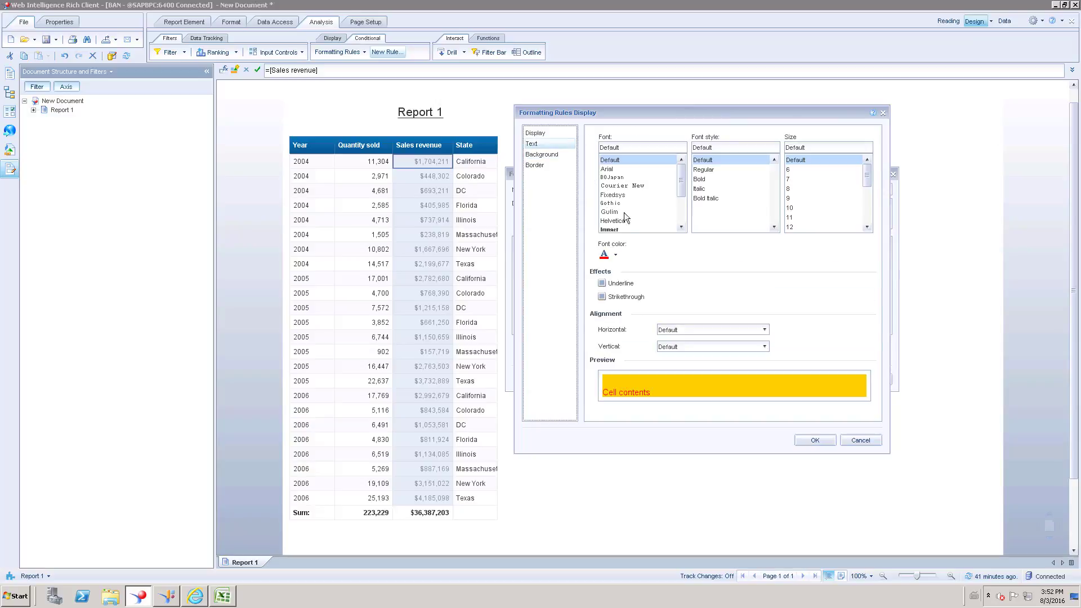
pyautogui.click(615, 255)
pyautogui.click(609, 284)
pyautogui.click(807, 440)
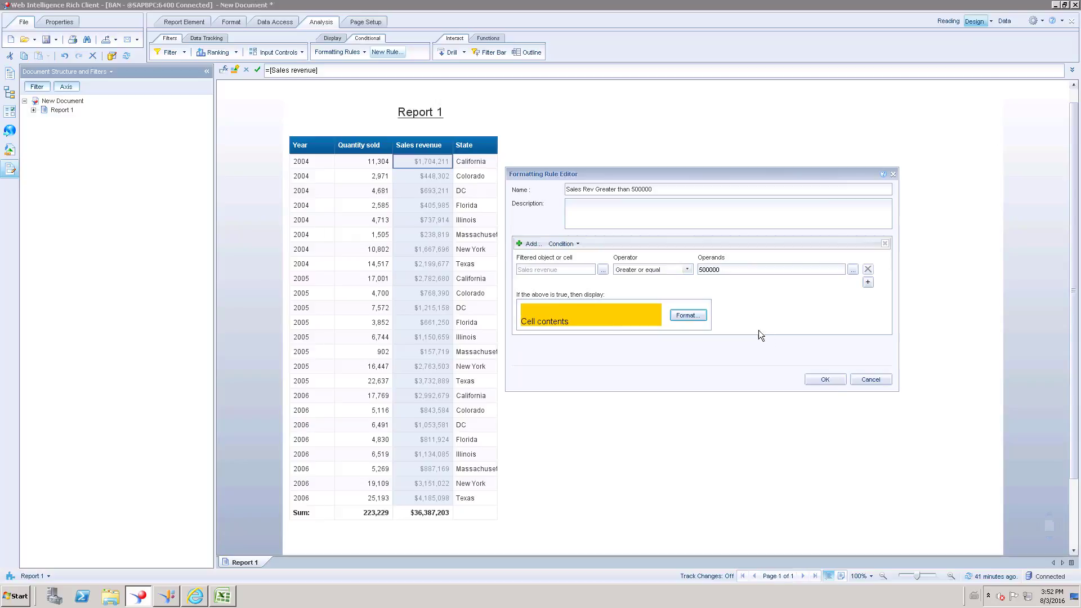
pyautogui.click(825, 380)
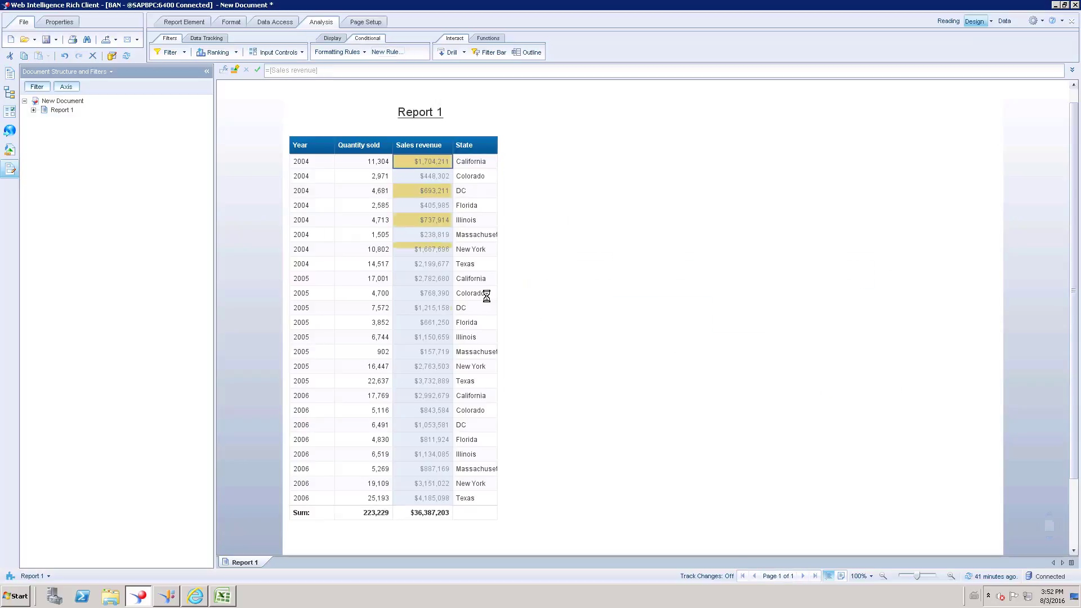
pyautogui.click(535, 237)
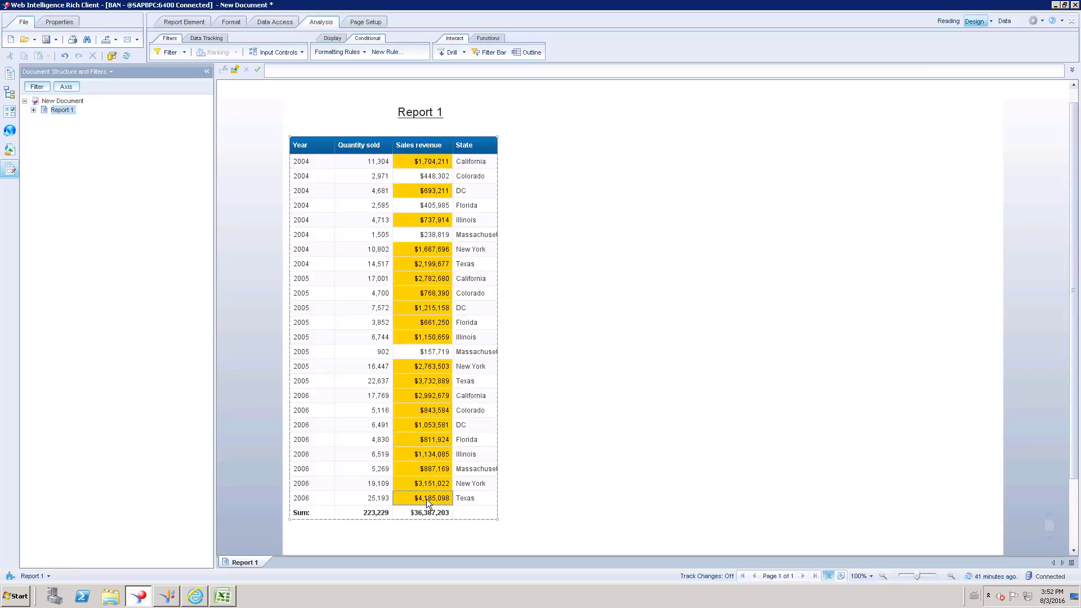
# Step: Open the "Sales Rev Greater than 500000" rule of the Sales revenue column for editing and remove its blank And condition
pyautogui.click(440, 161)
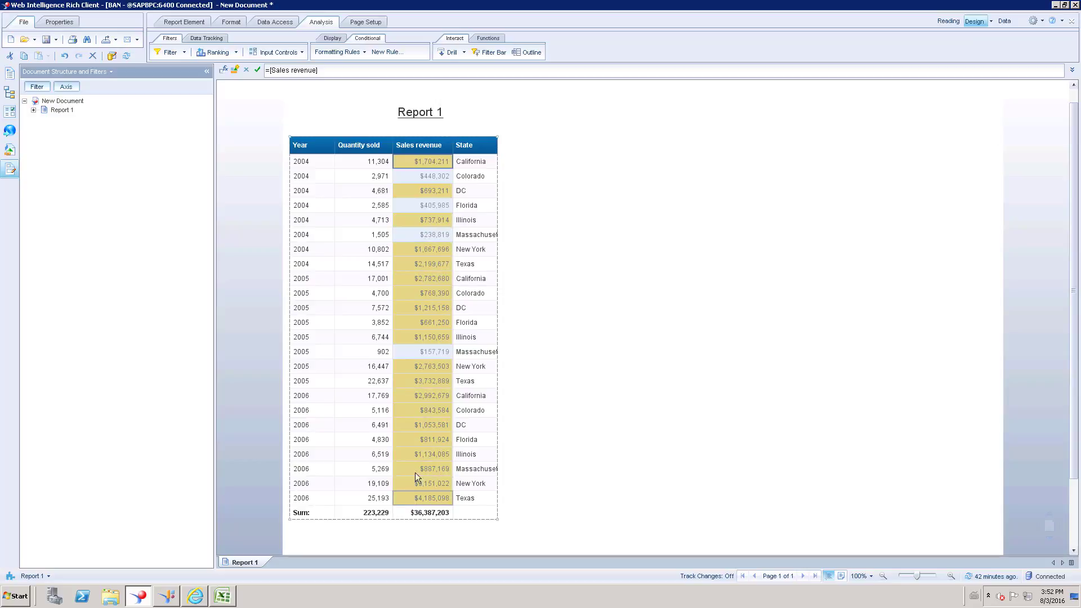
pyautogui.click(365, 53)
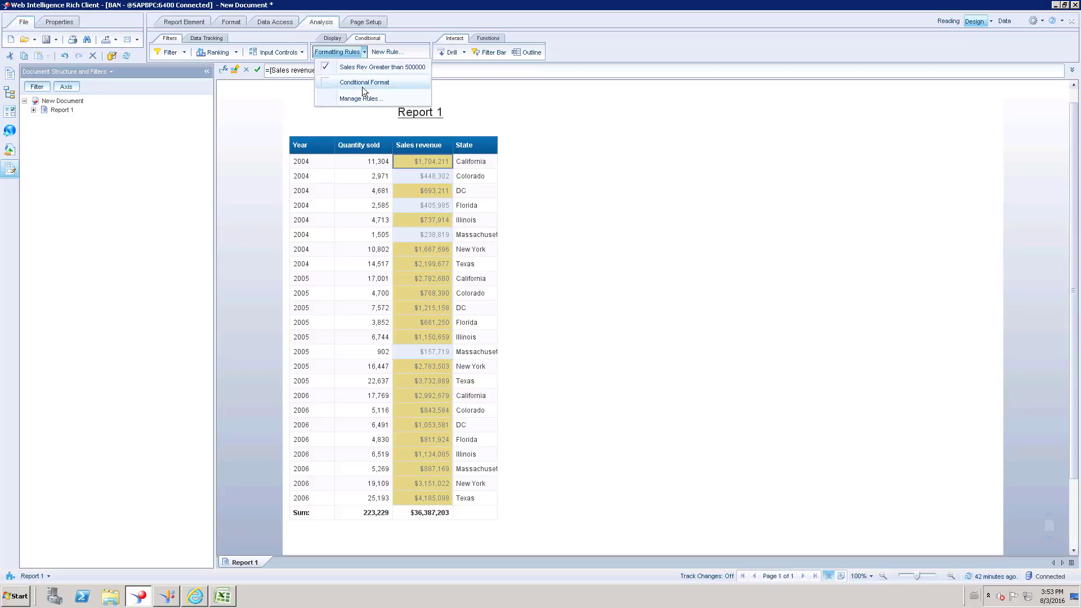
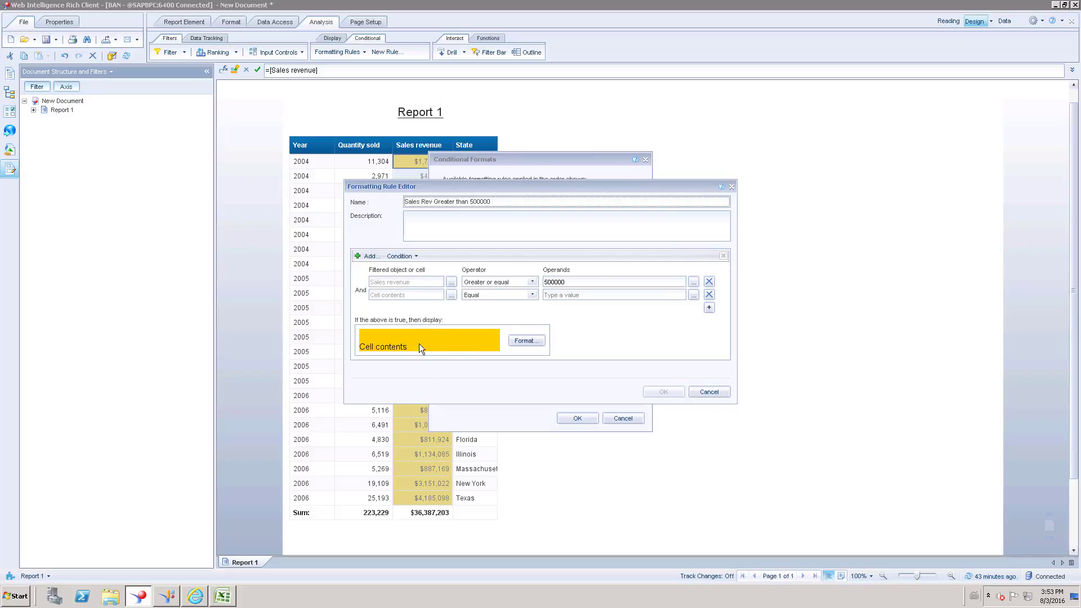
pyautogui.click(708, 295)
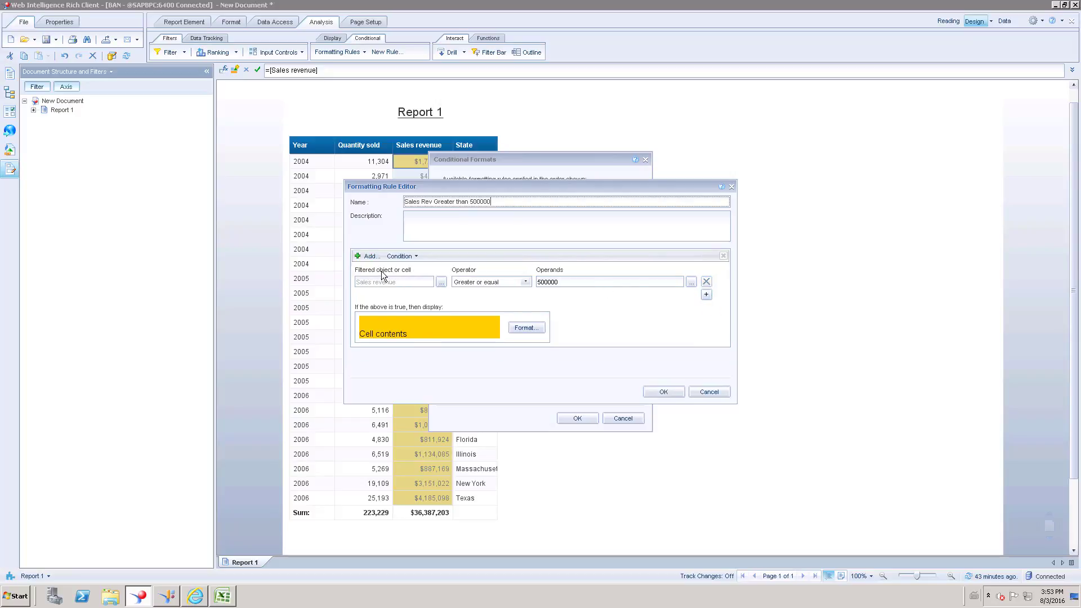
# Step: Add a second, separate condition block below the existing one in the formatting rule
pyautogui.click(413, 258)
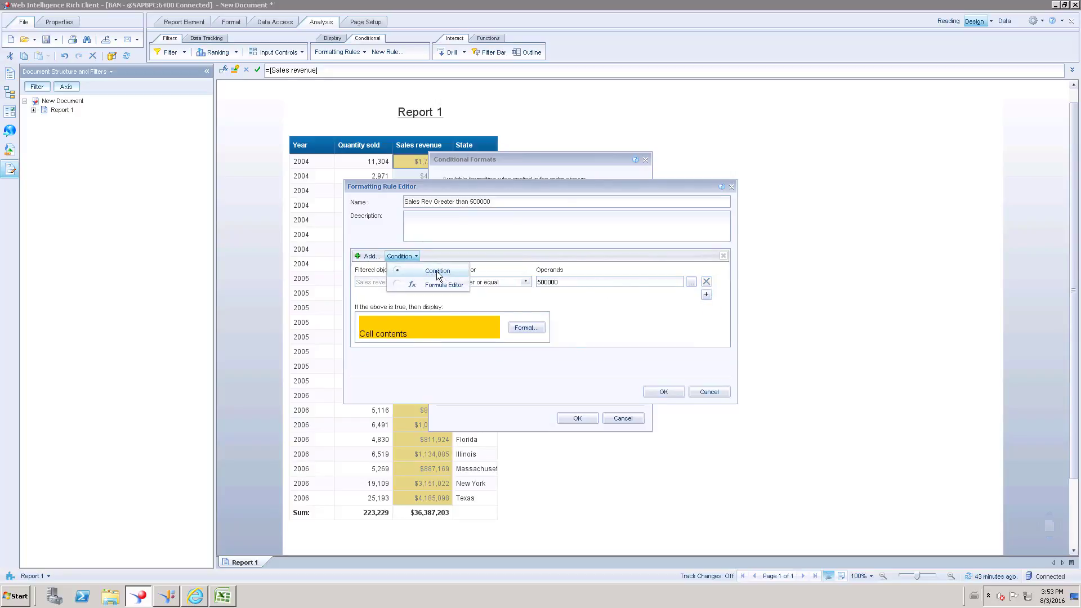
pyautogui.click(371, 256)
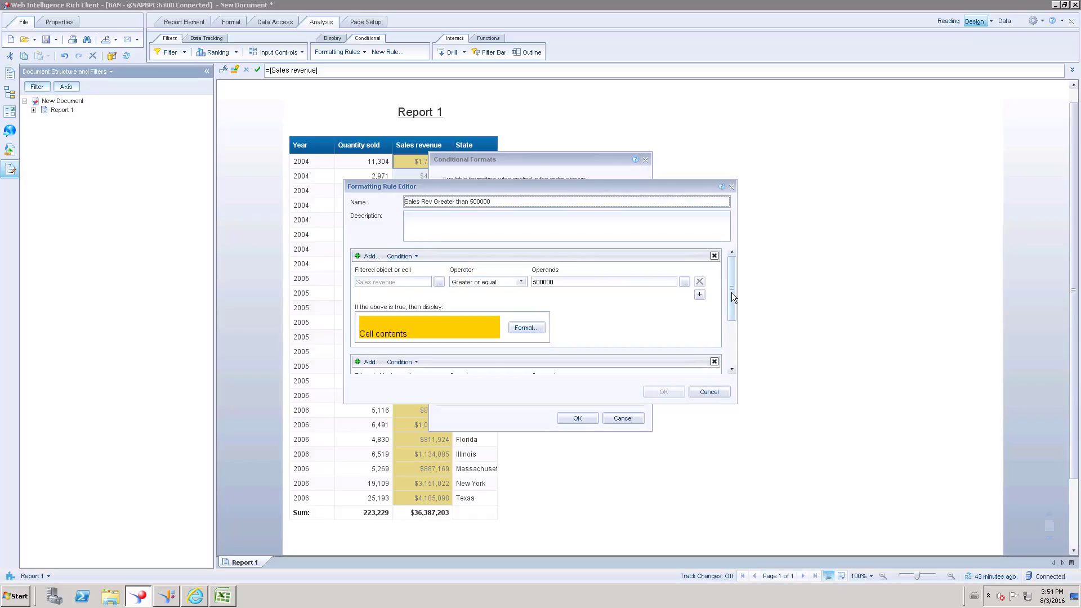
pyautogui.scroll(-1, 732, 302)
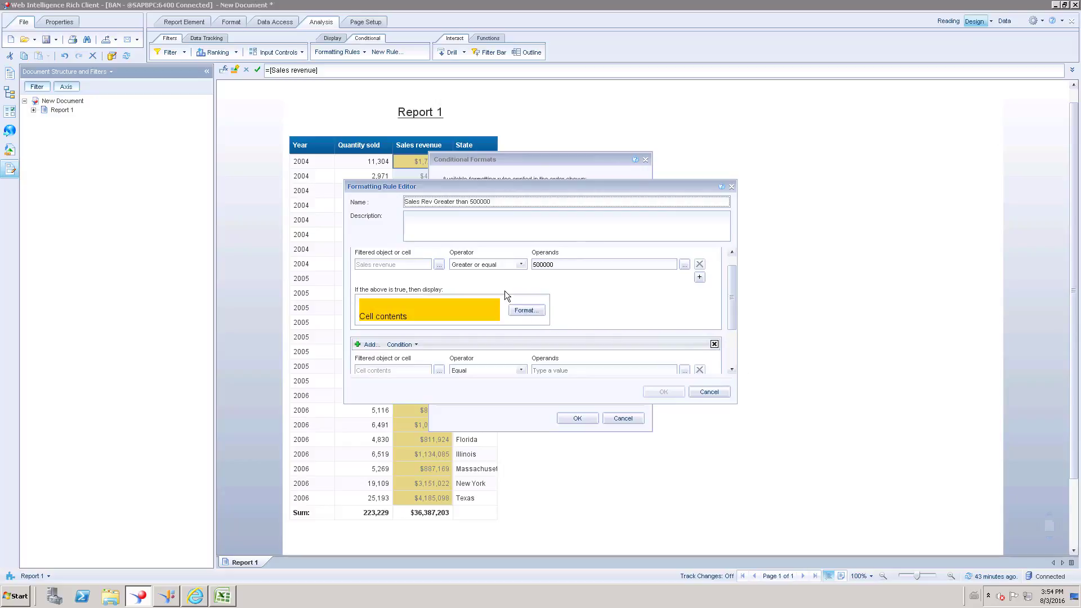
pyautogui.moveTo(732, 290); pyautogui.dragTo(734, 269)
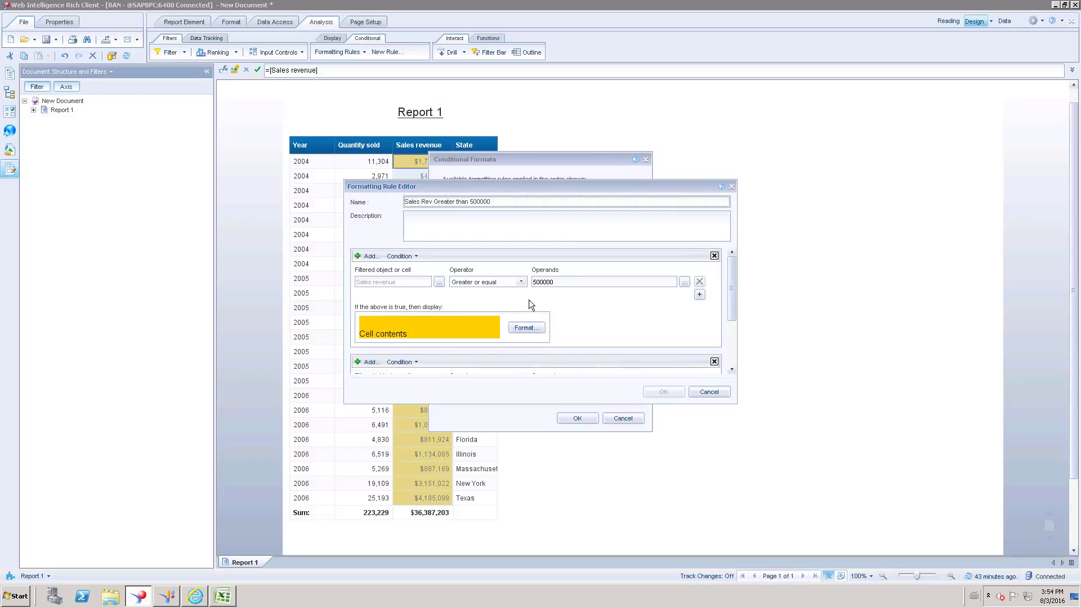
pyautogui.click(520, 281)
pyautogui.moveTo(521, 298); pyautogui.dragTo(522, 336)
pyautogui.click(470, 332)
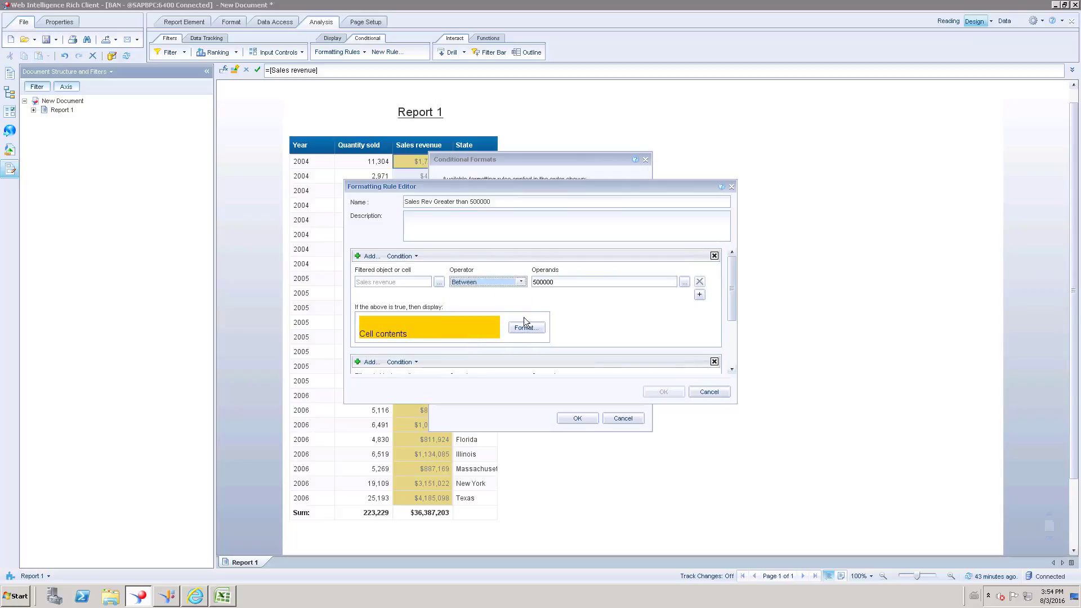
pyautogui.click(613, 282)
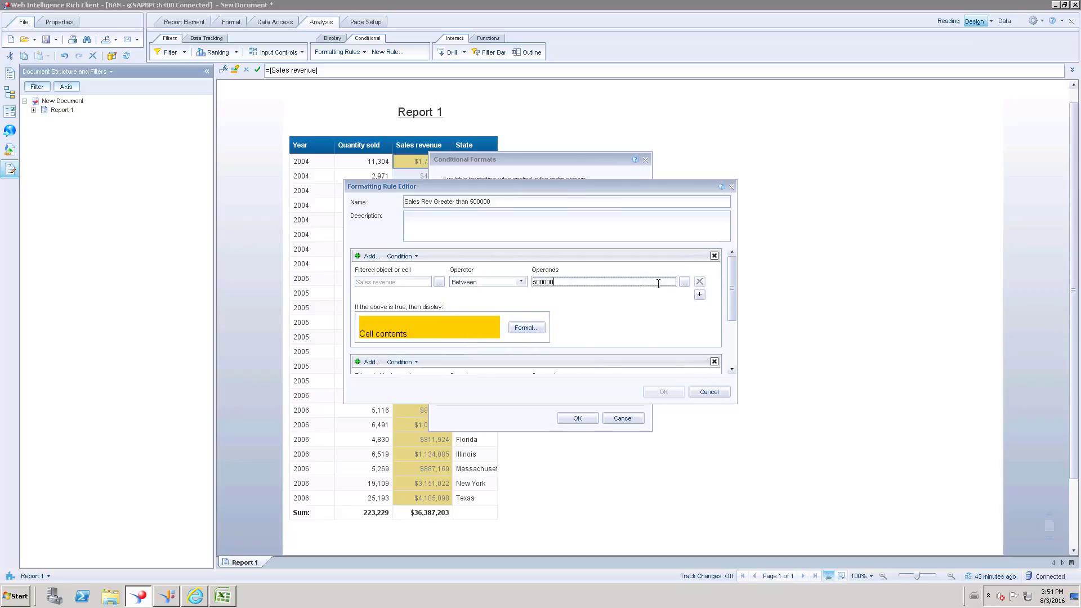
pyautogui.click(684, 281)
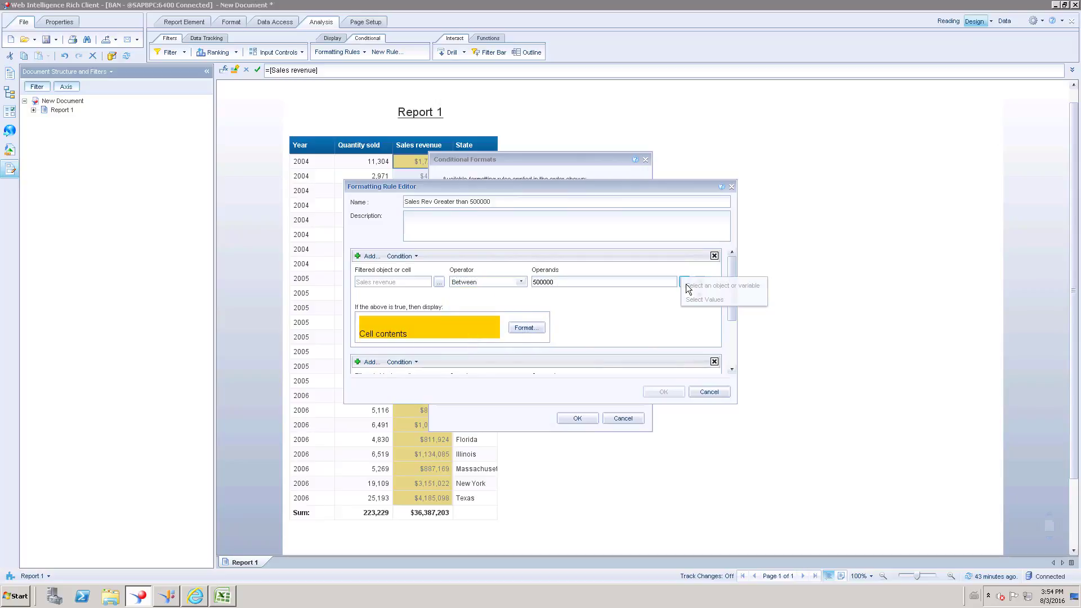
pyautogui.click(578, 281)
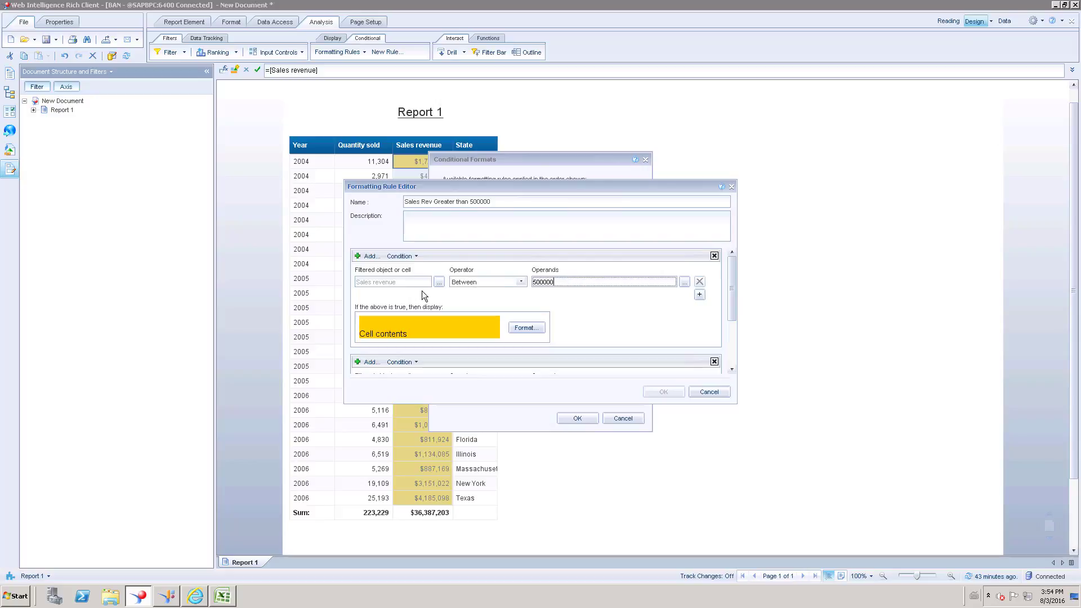
pyautogui.click(521, 283)
pyautogui.moveTo(524, 325); pyautogui.dragTo(524, 317)
pyautogui.click(649, 286)
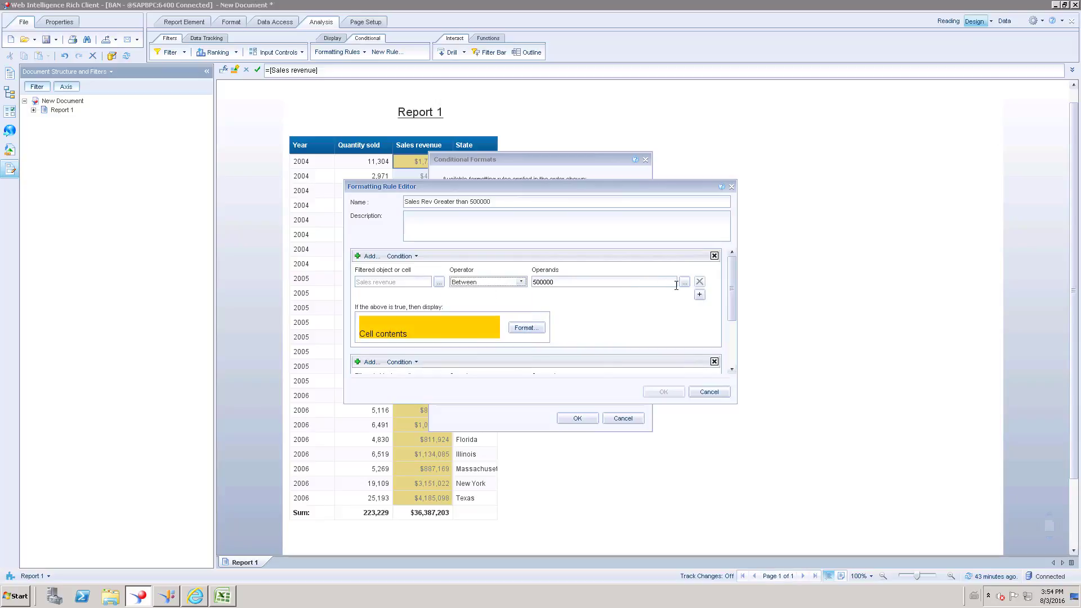
pyautogui.moveTo(732, 291)
pyautogui.mouseDown()
pyautogui.moveTo(729, 335)
pyautogui.moveTo(733, 281)
pyautogui.mouseUp()
pyautogui.click(522, 283)
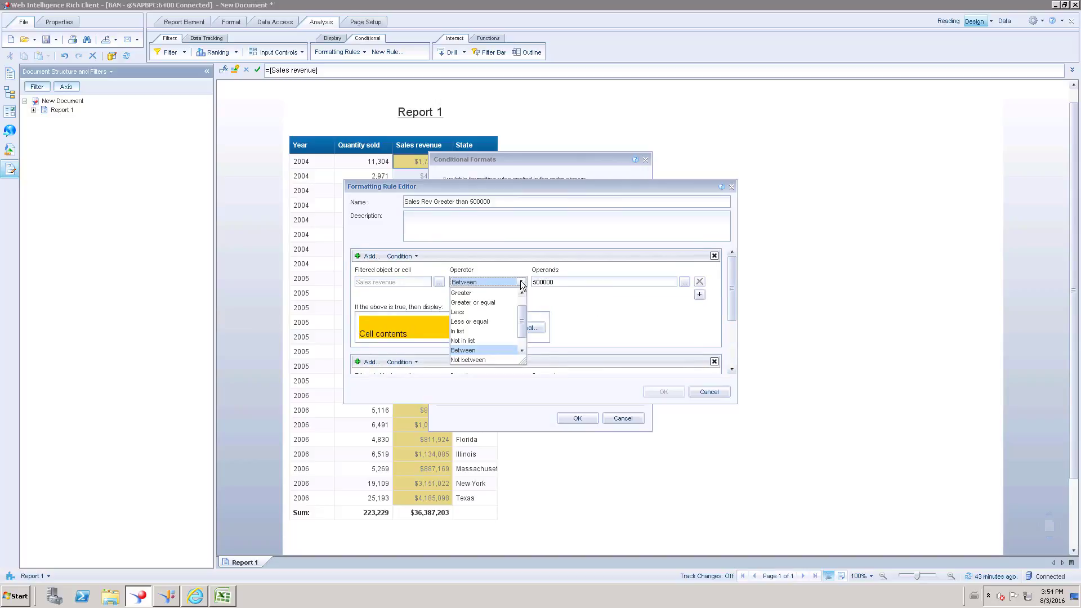
pyautogui.click(481, 303)
# Step: Set Sales revenue as the filtered object of the second condition block
pyautogui.moveTo(730, 290); pyautogui.dragTo(732, 335)
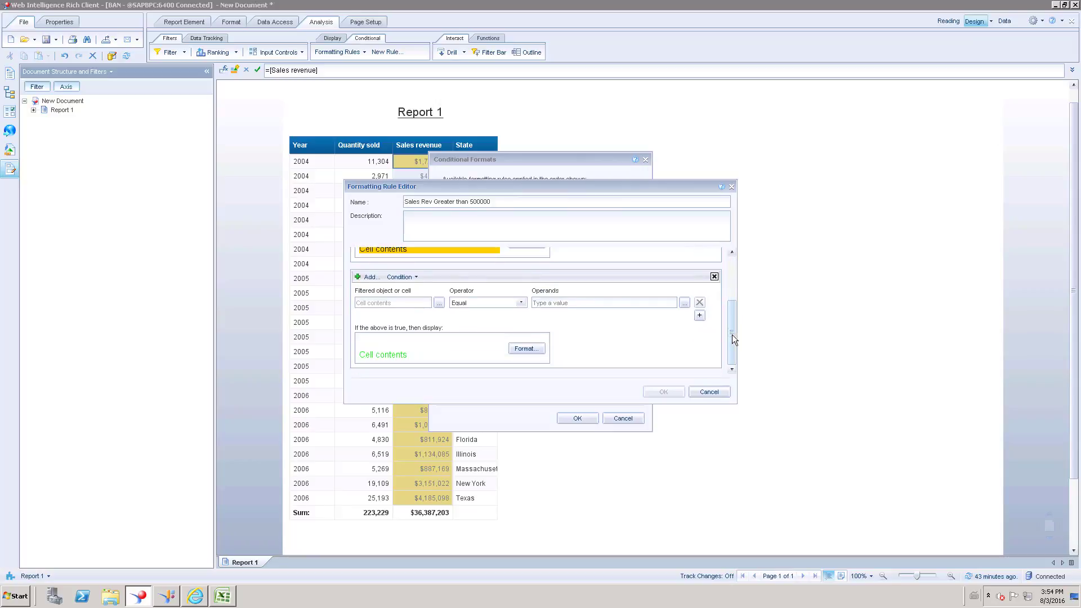
pyautogui.click(438, 304)
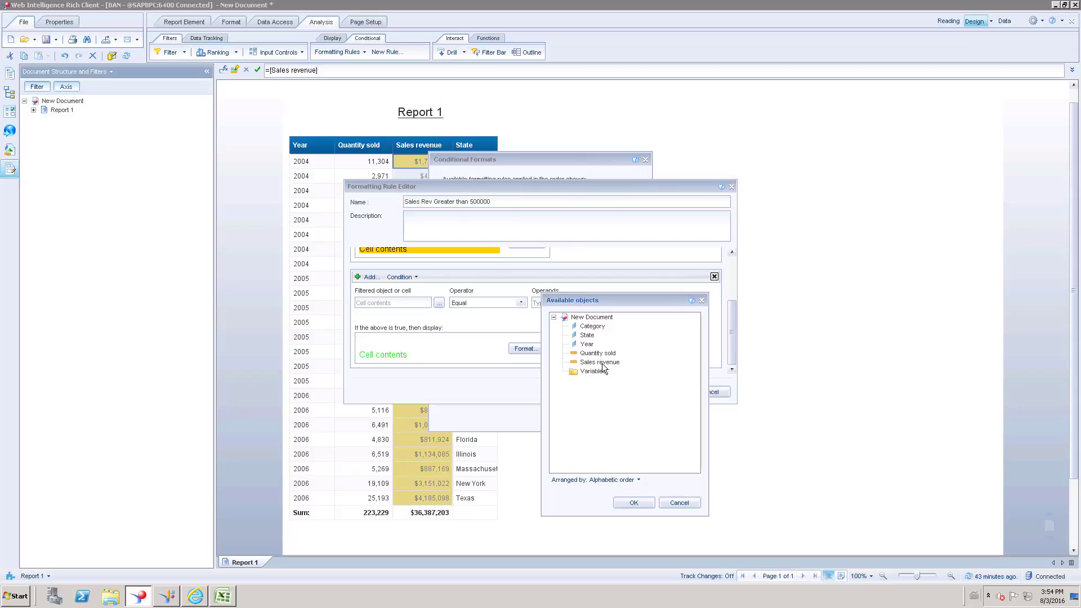
pyautogui.click(601, 362)
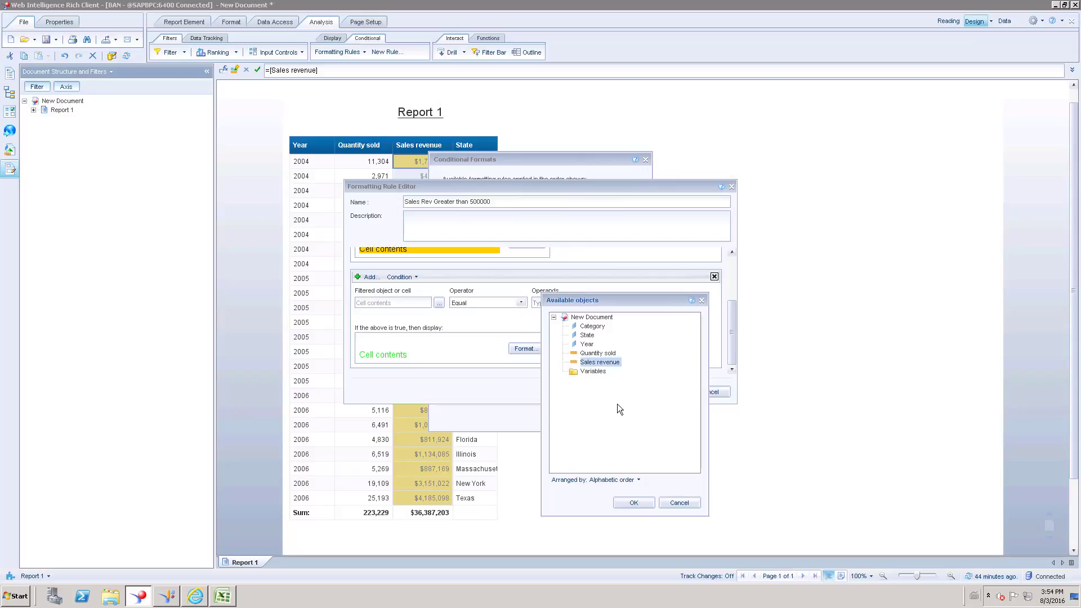
pyautogui.click(633, 503)
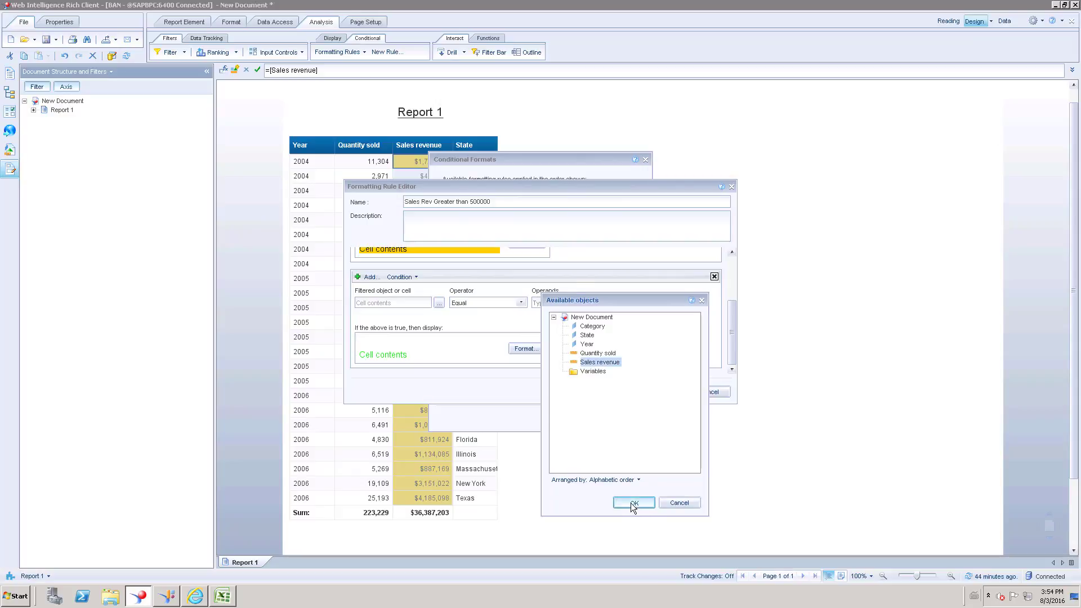
# Step: Set the second condition's operator to Less and its operand to 500000
pyautogui.click(522, 302)
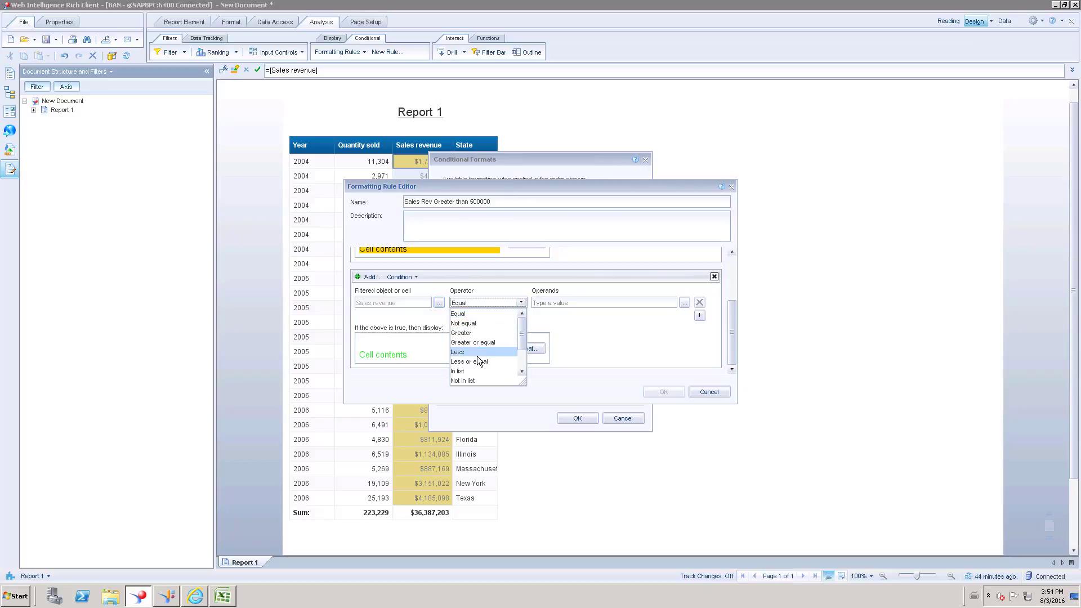
pyautogui.click(477, 362)
pyautogui.click(520, 303)
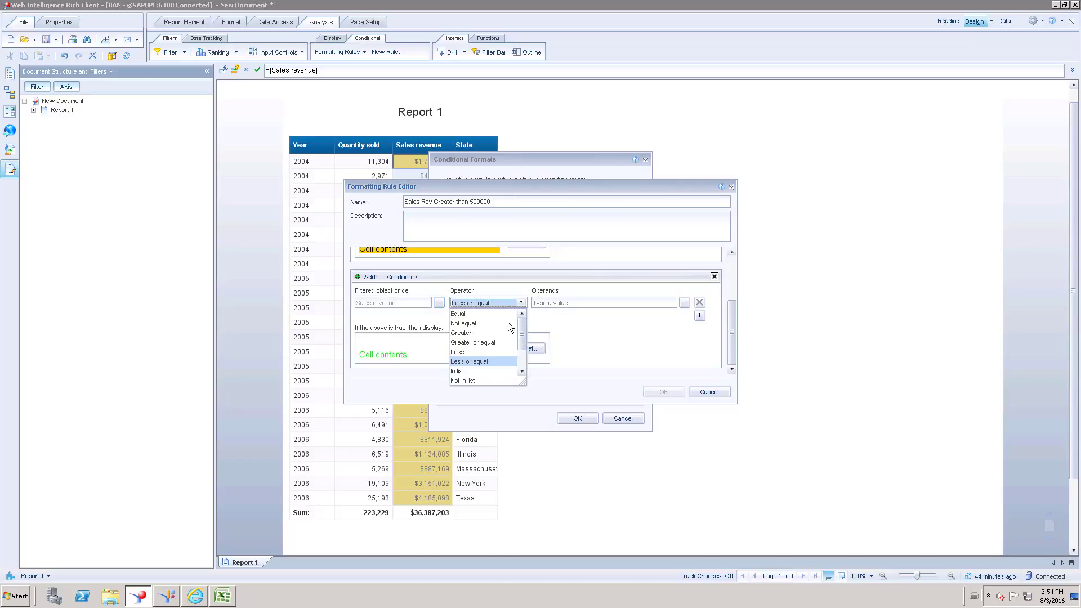
pyautogui.click(470, 350)
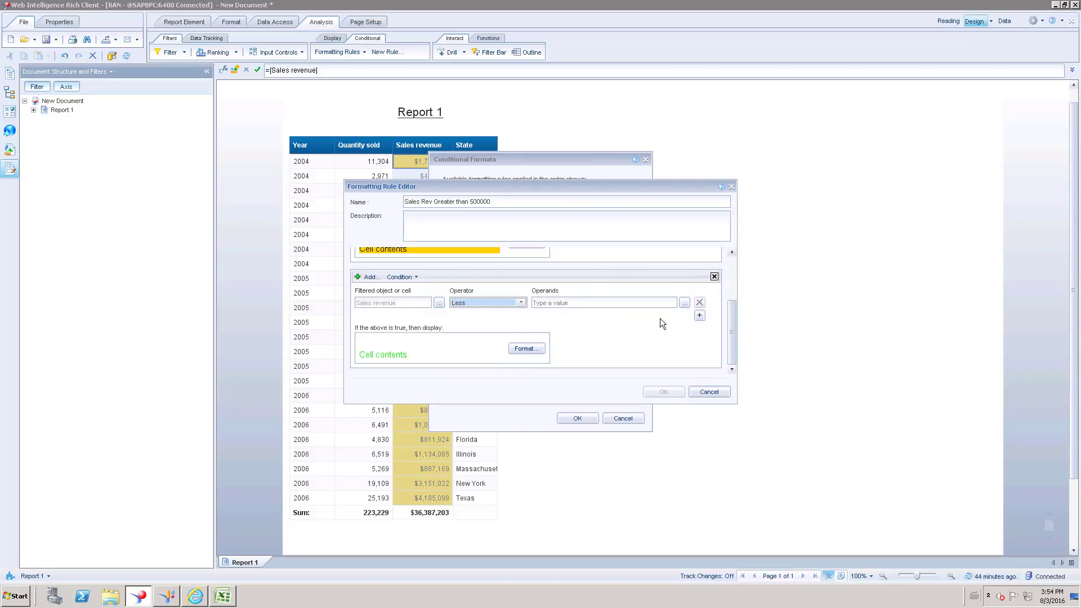
pyautogui.click(566, 303)
pyautogui.write('50')
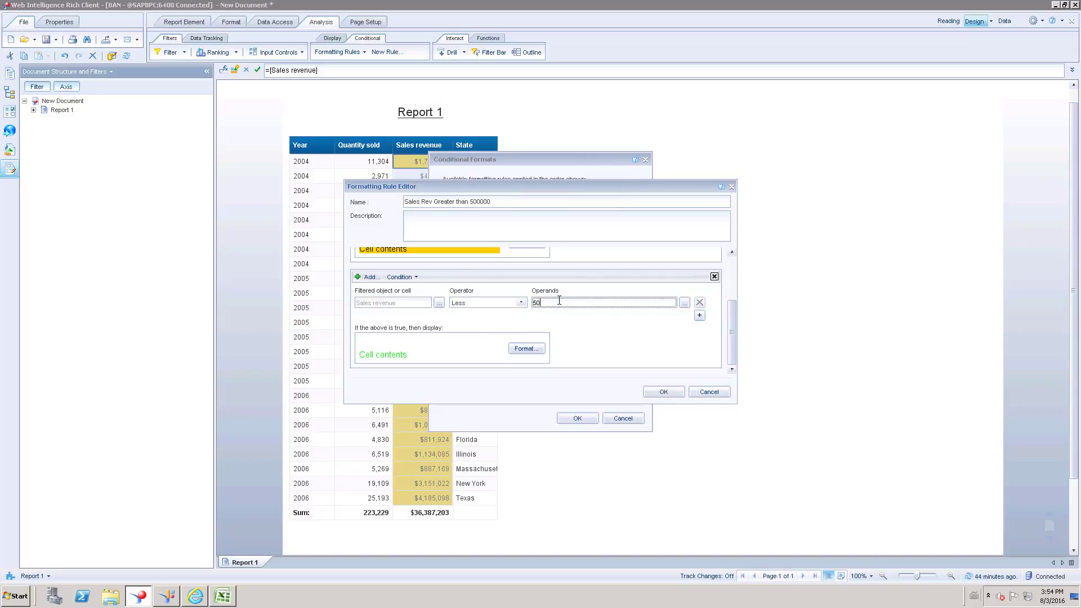
pyautogui.write('0000')
# Step: Set the second condition's cell background format to red
pyautogui.click(515, 349)
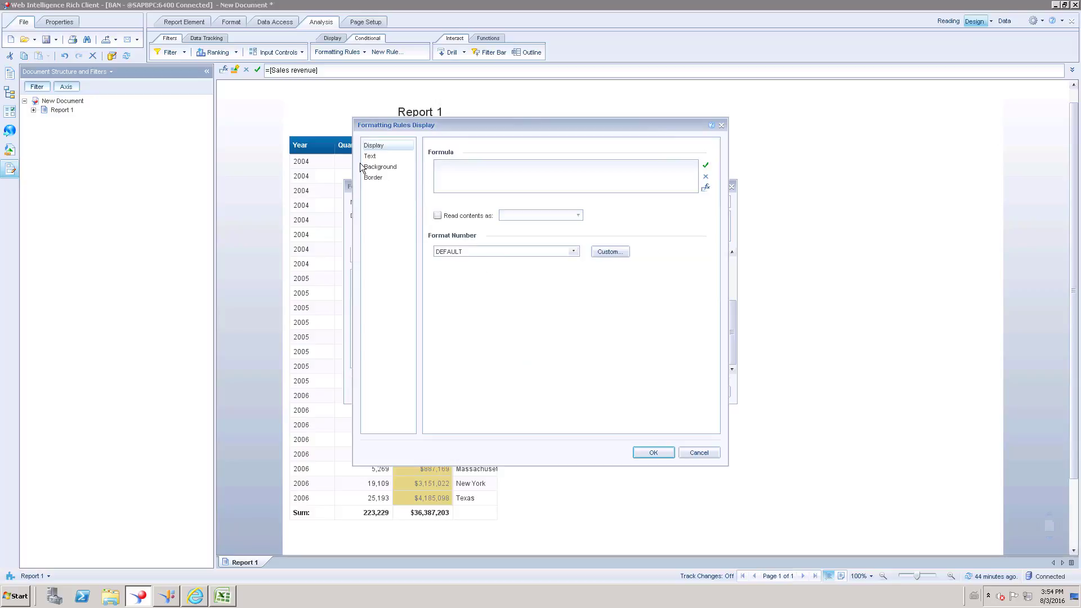
pyautogui.click(377, 169)
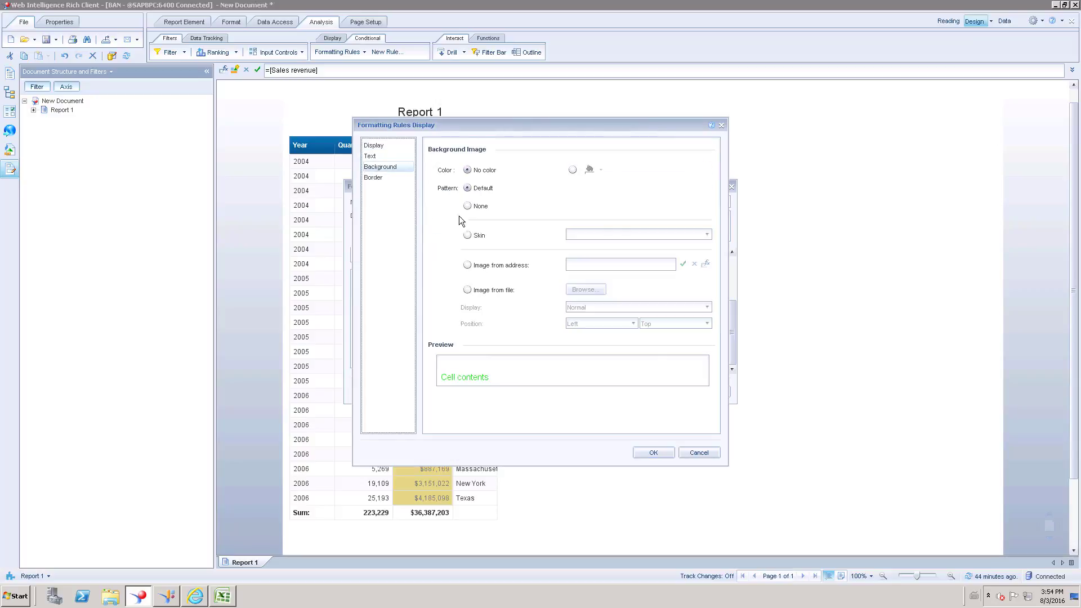
pyautogui.click(572, 170)
pyautogui.click(594, 169)
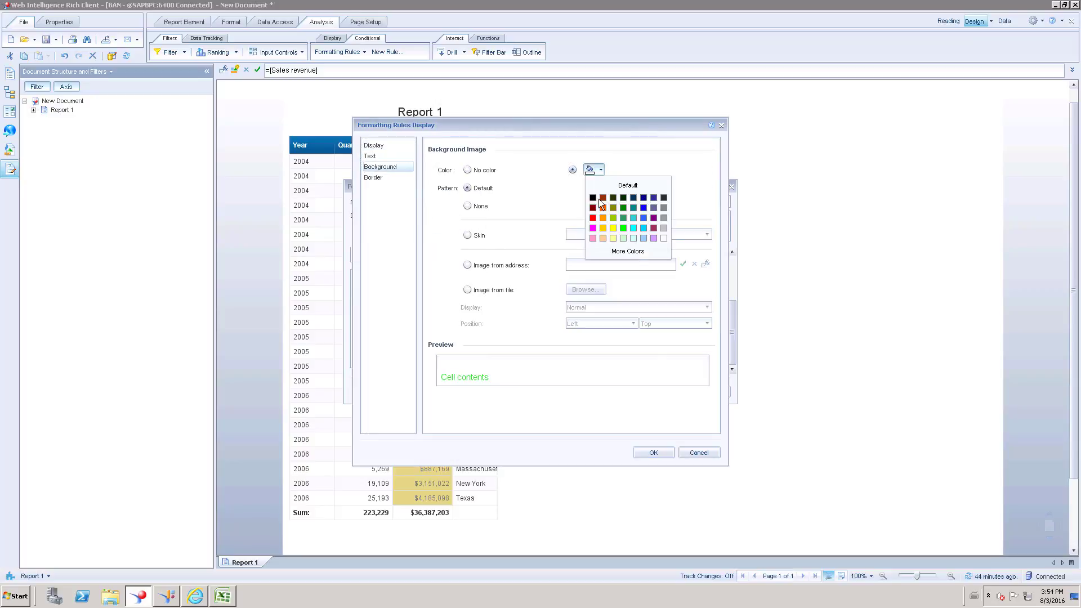
pyautogui.click(593, 218)
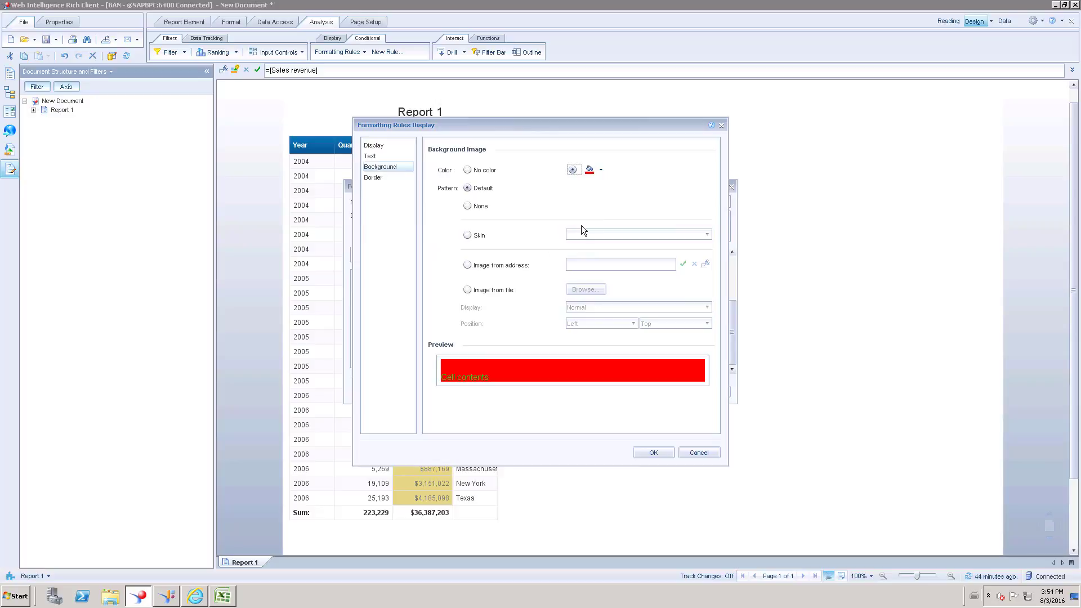
# Step: Set the second condition's font color to white and accept its format
pyautogui.click(377, 157)
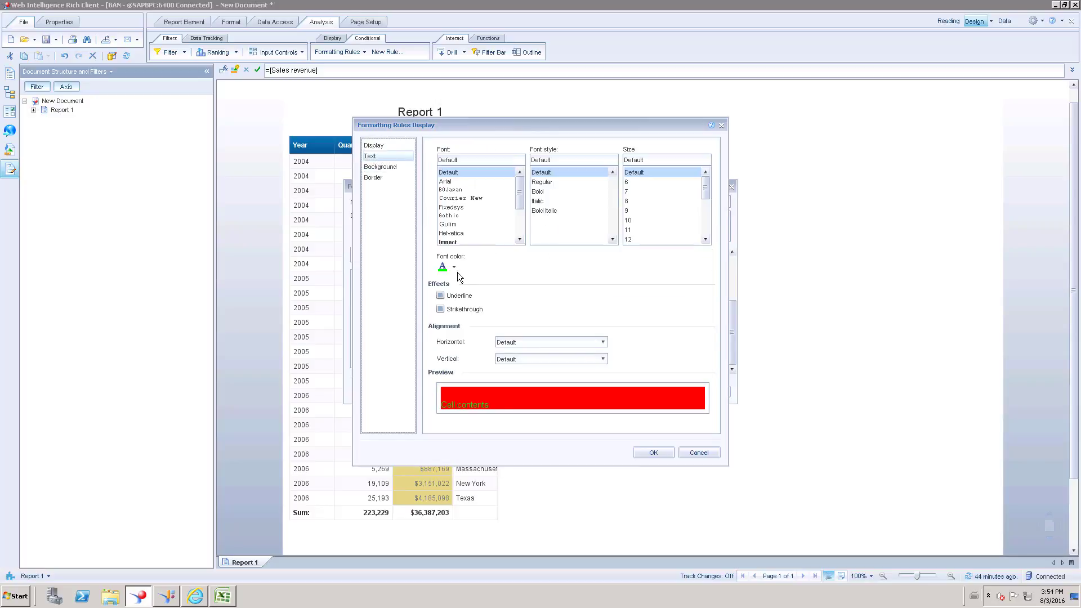
pyautogui.click(454, 268)
pyautogui.click(446, 295)
pyautogui.click(455, 268)
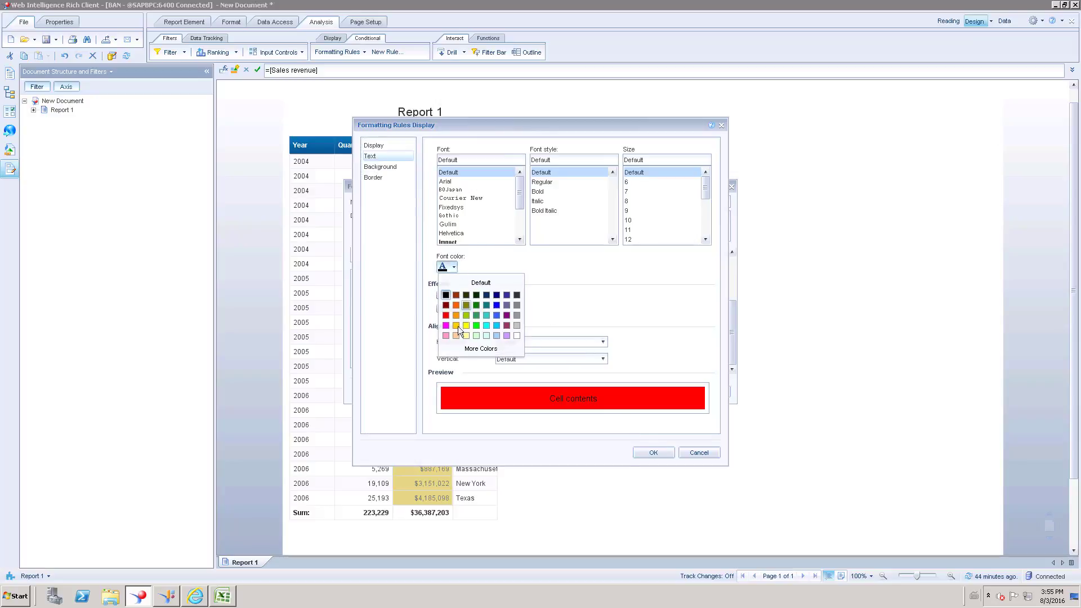
pyautogui.click(518, 338)
pyautogui.click(652, 454)
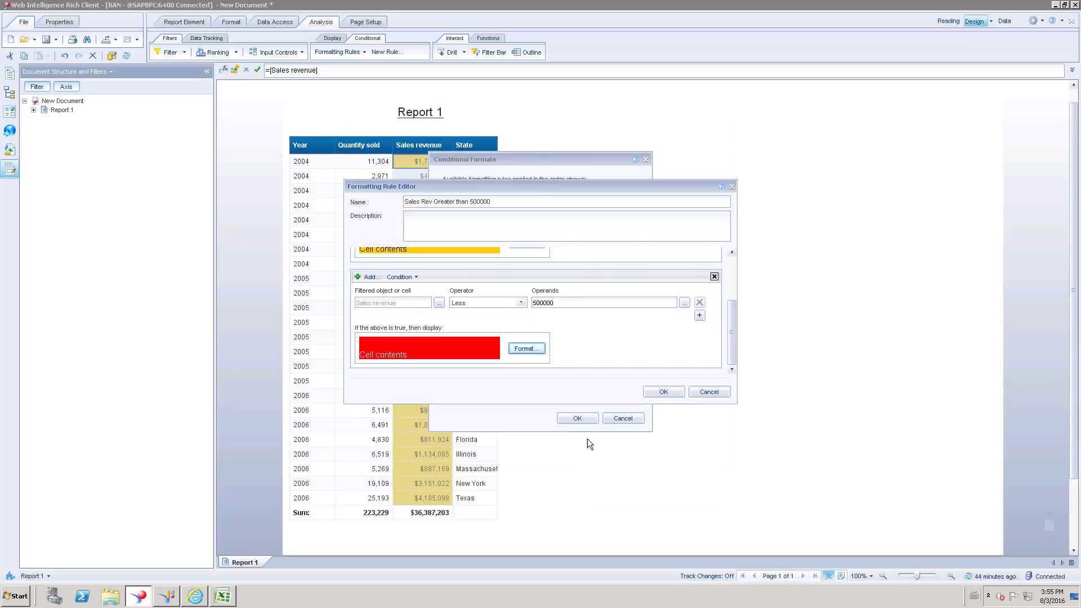
# Step: Save the edited formatting rule, apply it to the Sales revenue column and deselect the column
pyautogui.click(656, 391)
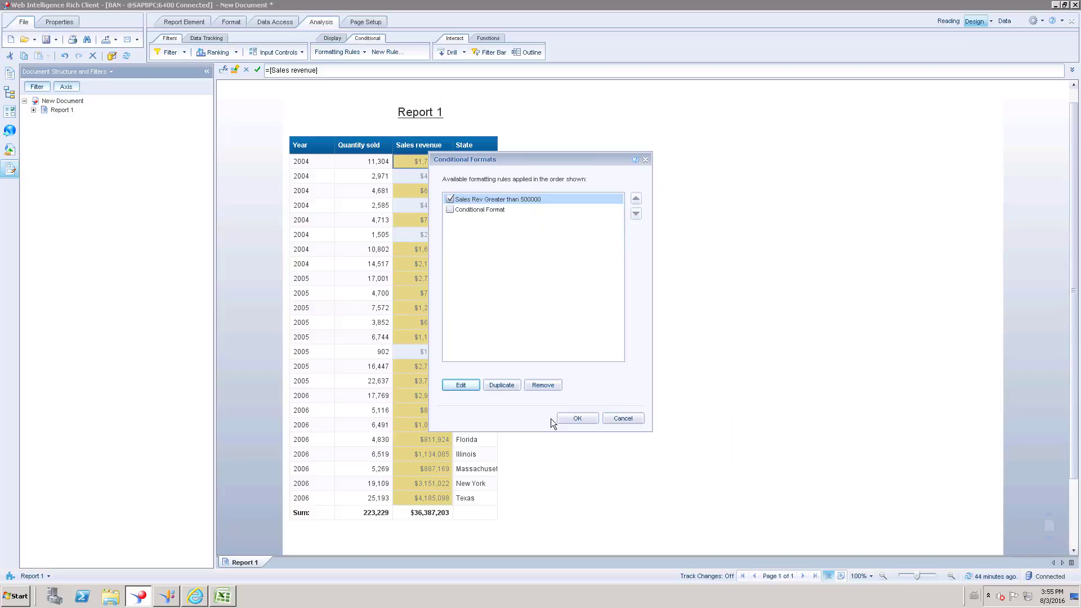
pyautogui.click(579, 420)
pyautogui.click(650, 290)
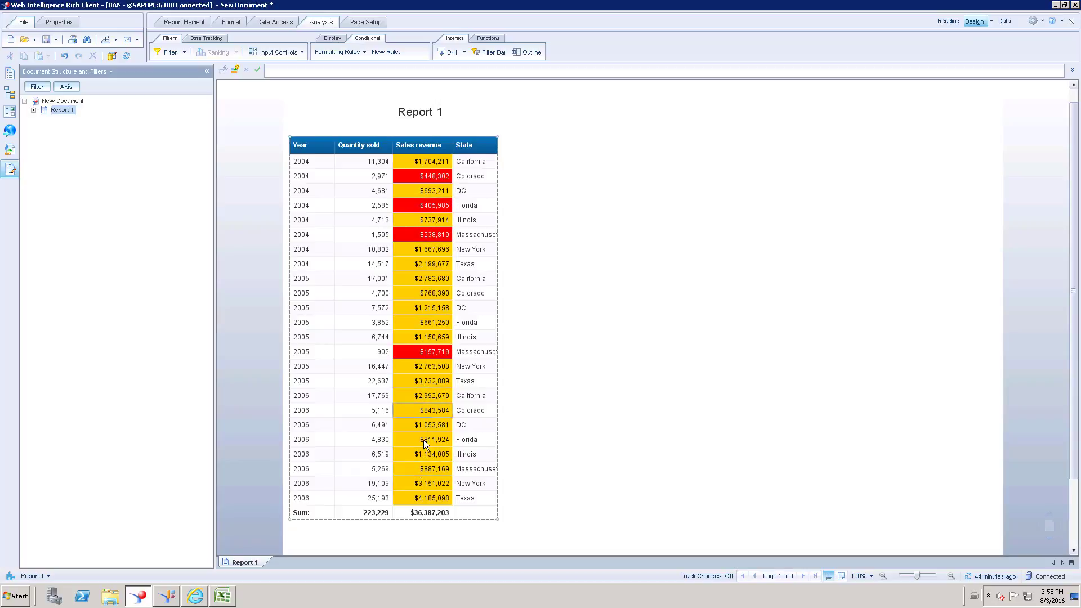
# Step: Turn off the "Sales Rev Greater than 500000" rule for the Sales revenue column
pyautogui.click(407, 161)
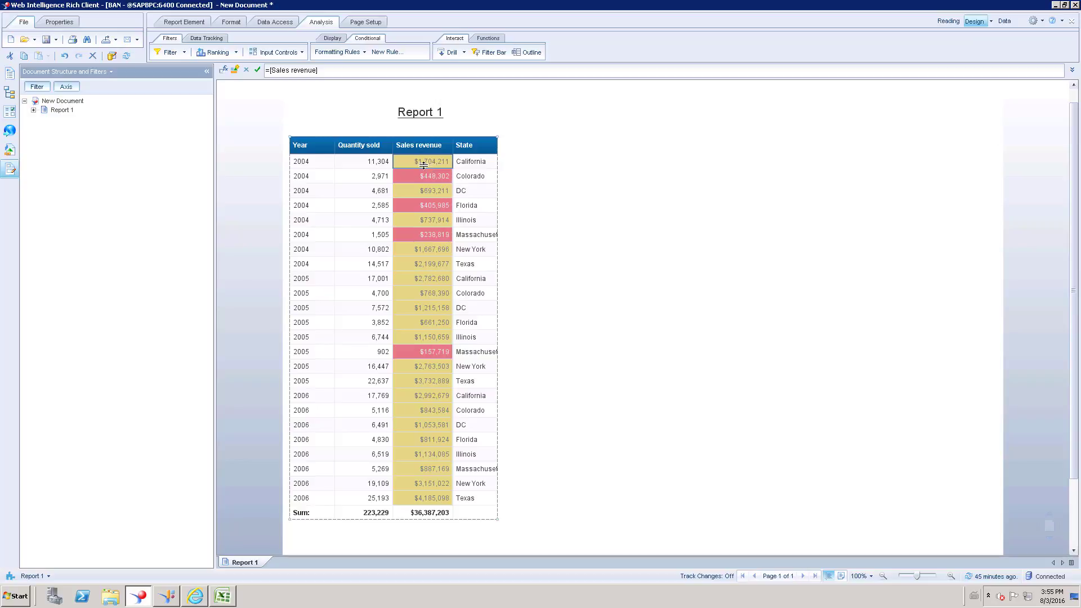
pyautogui.click(363, 51)
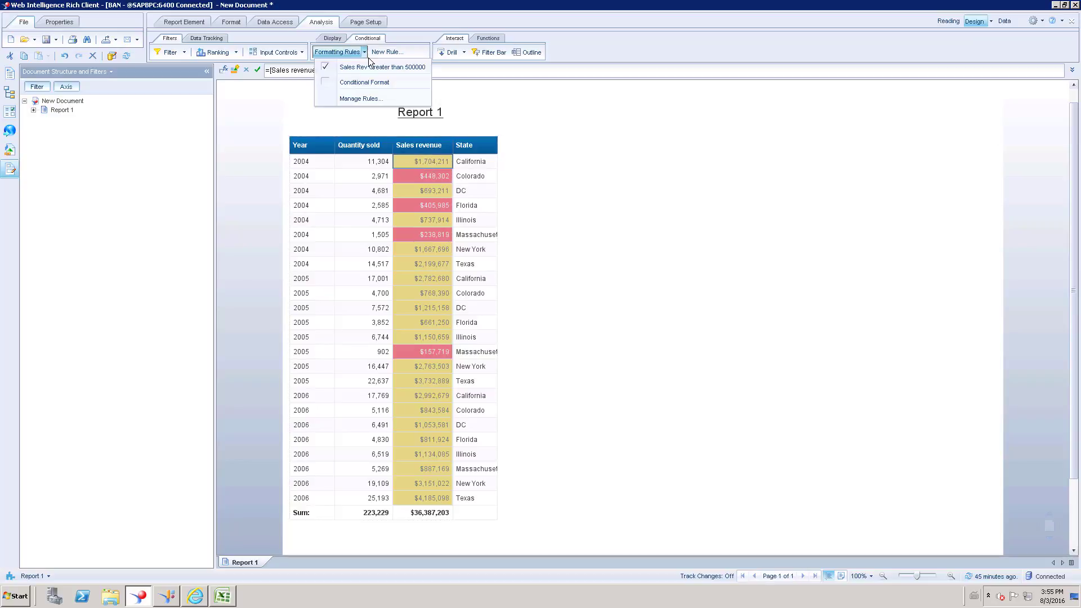
pyautogui.click(326, 65)
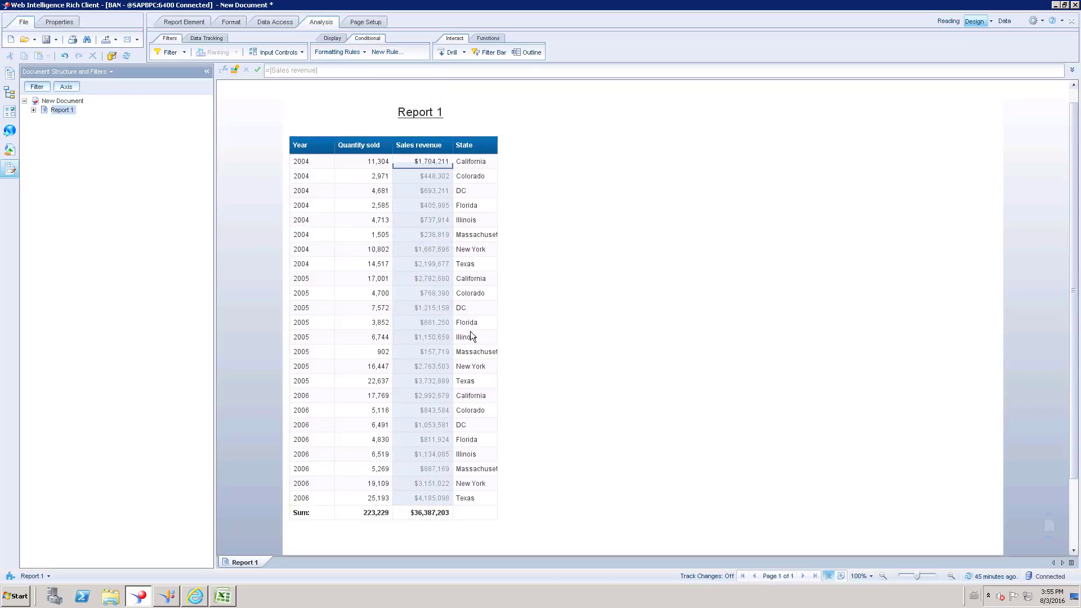
# Step: Reapply the "Sales Rev Greater than 500000" rule to the Sales revenue column
pyautogui.click(433, 162)
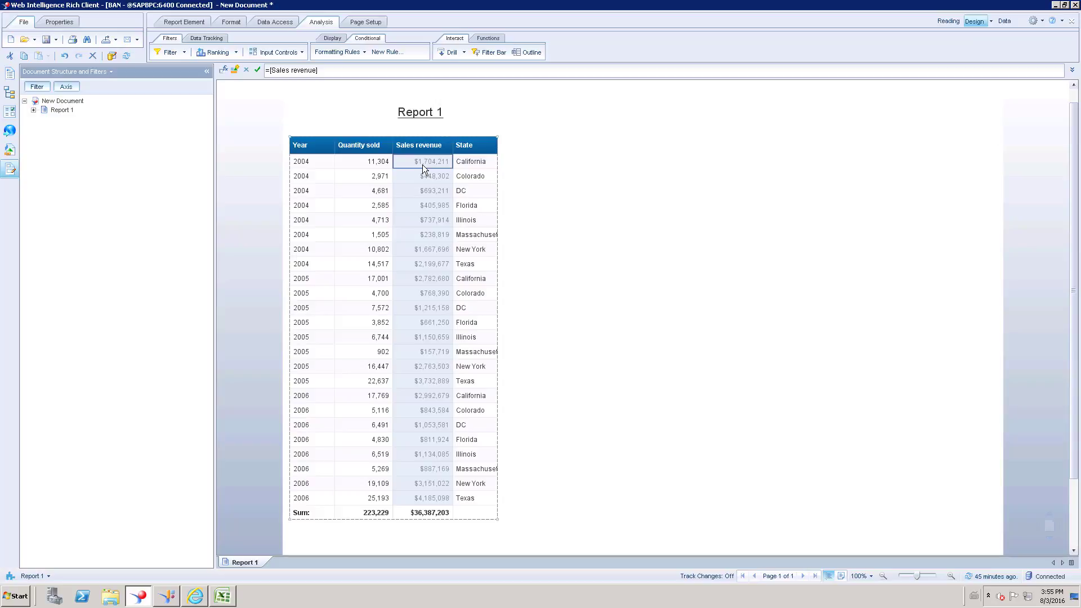
pyautogui.click(363, 52)
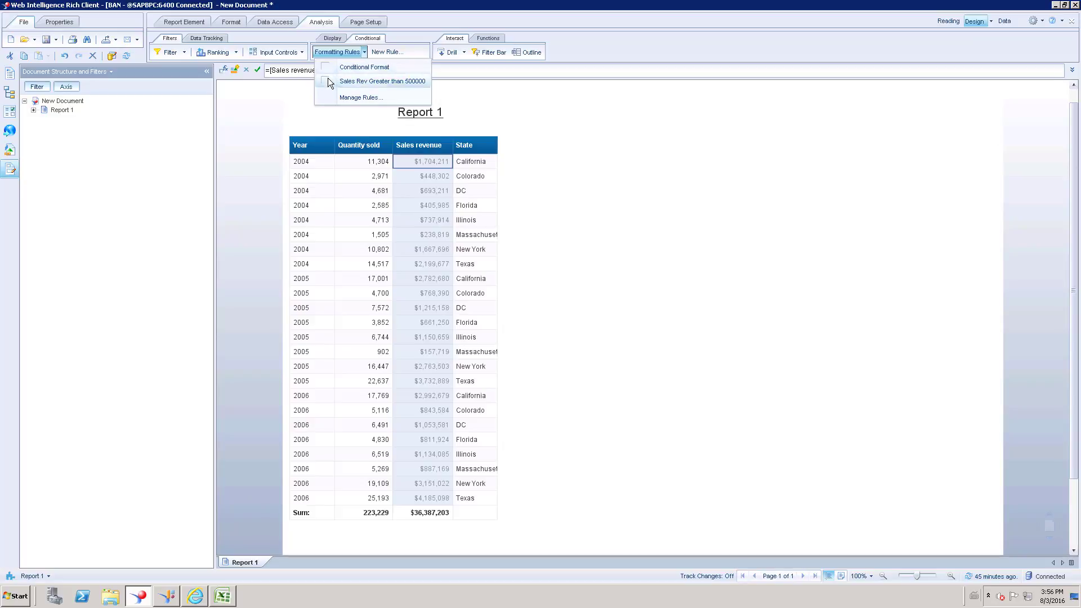
pyautogui.click(327, 80)
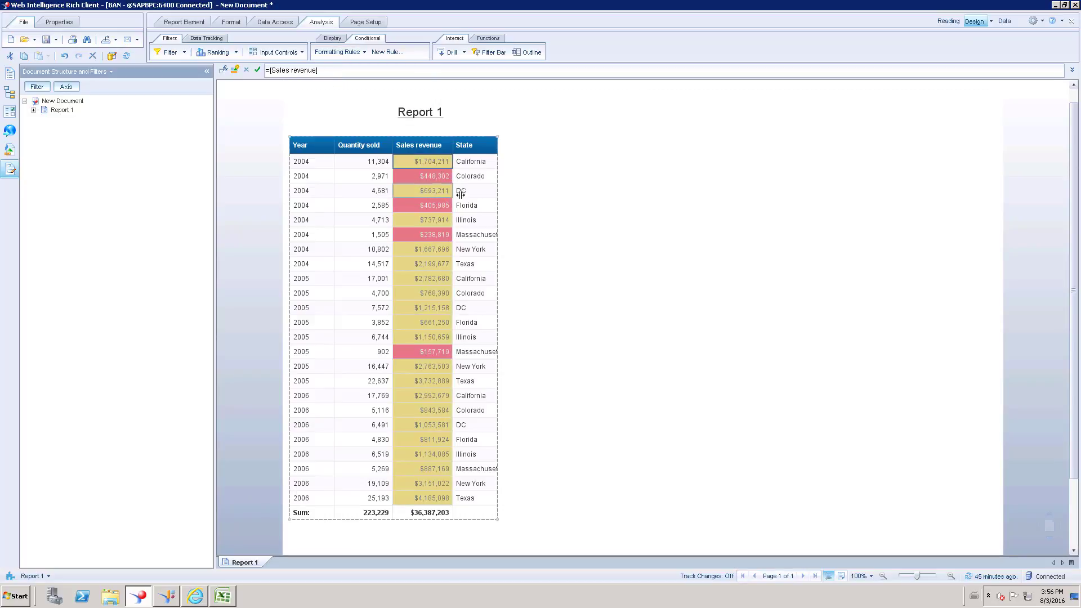
# Step: Delete the "Conditional Format" and "Sales Rev Greater than 500000" formatting rules from the document
pyautogui.click(365, 52)
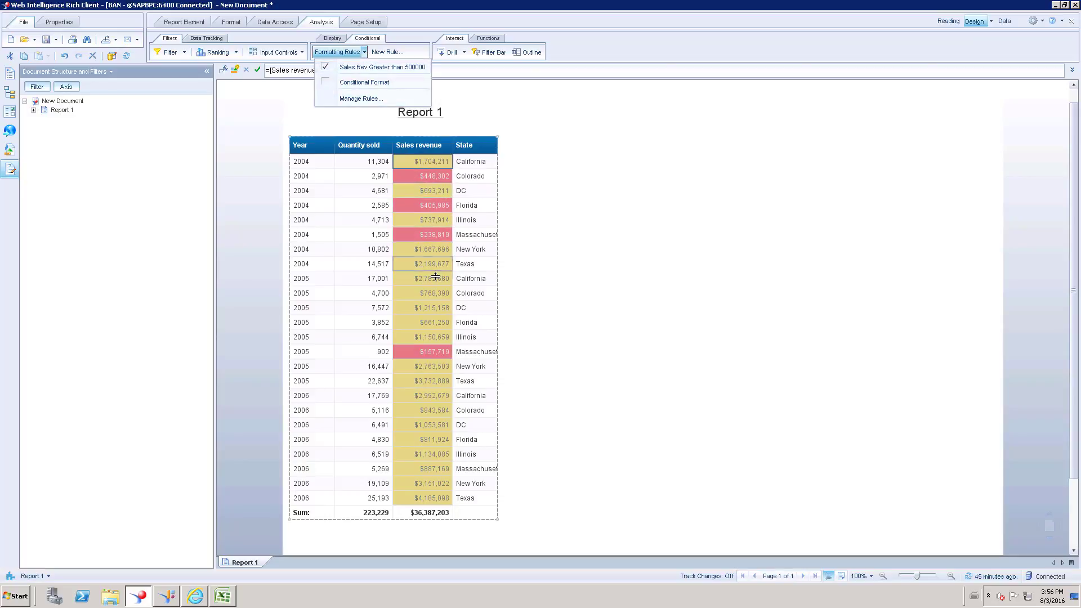
pyautogui.click(361, 99)
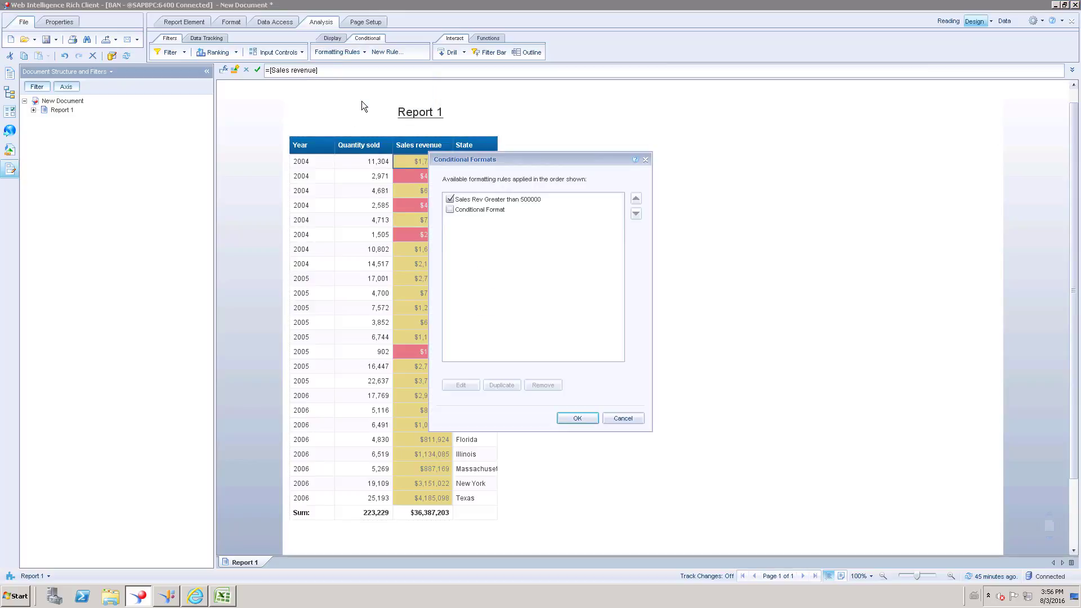
pyautogui.click(489, 210)
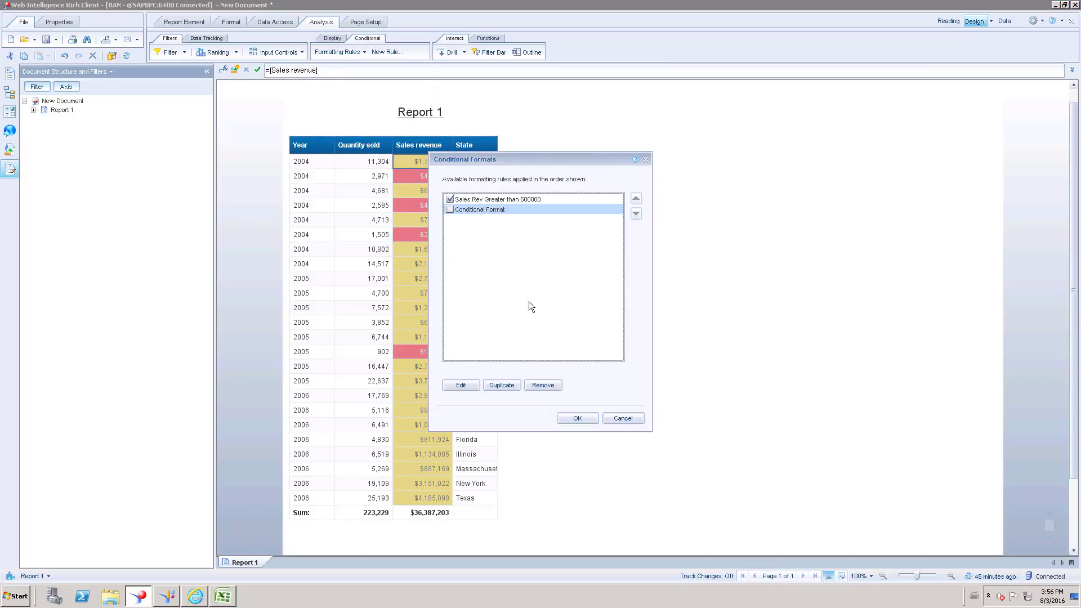
pyautogui.click(543, 389)
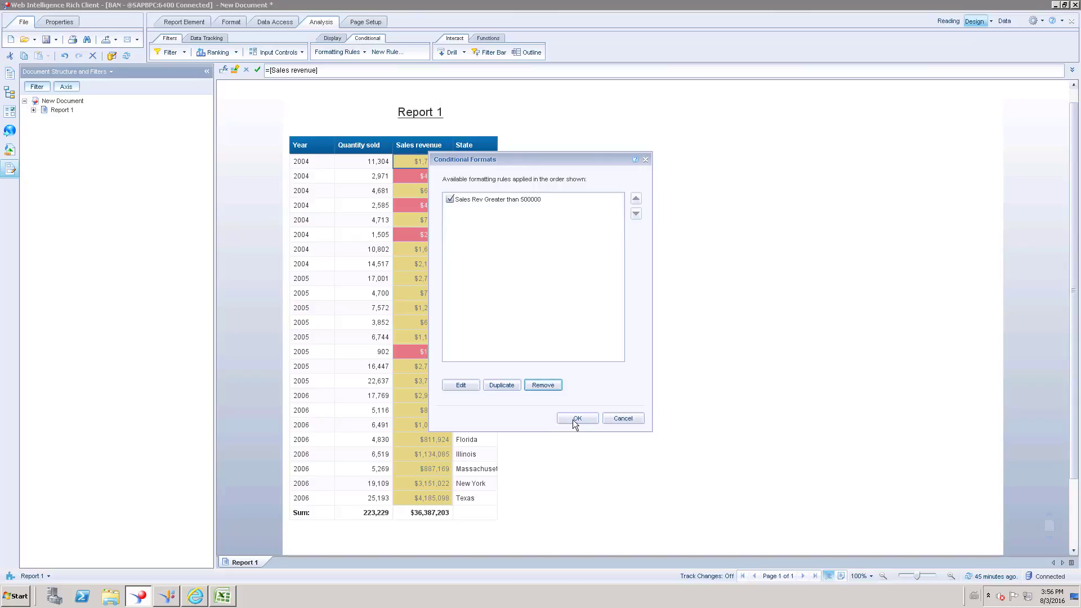
pyautogui.click(496, 198)
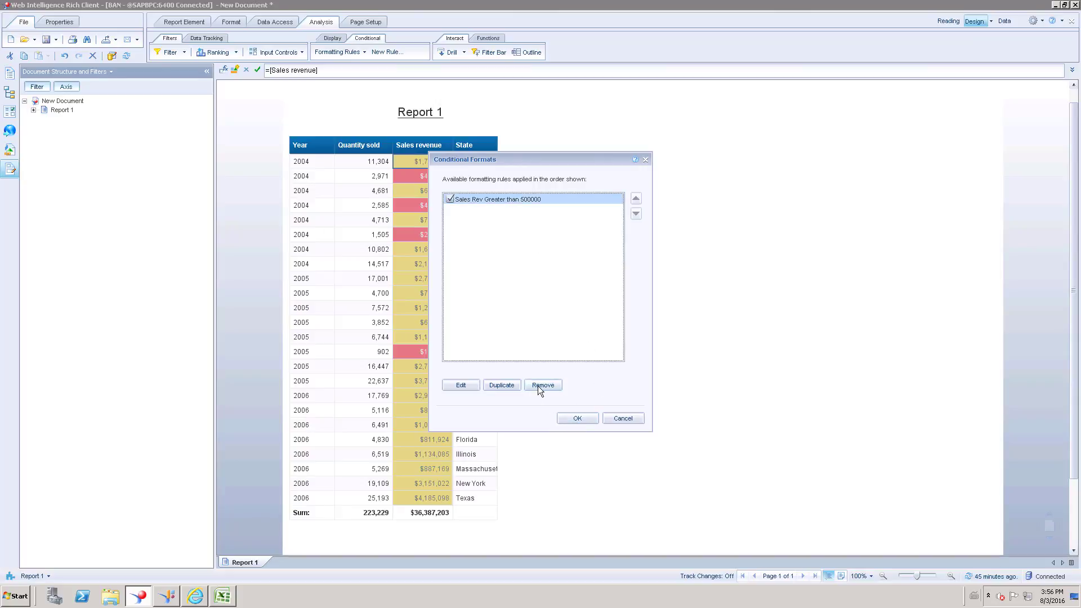
pyautogui.click(541, 385)
pyautogui.click(585, 416)
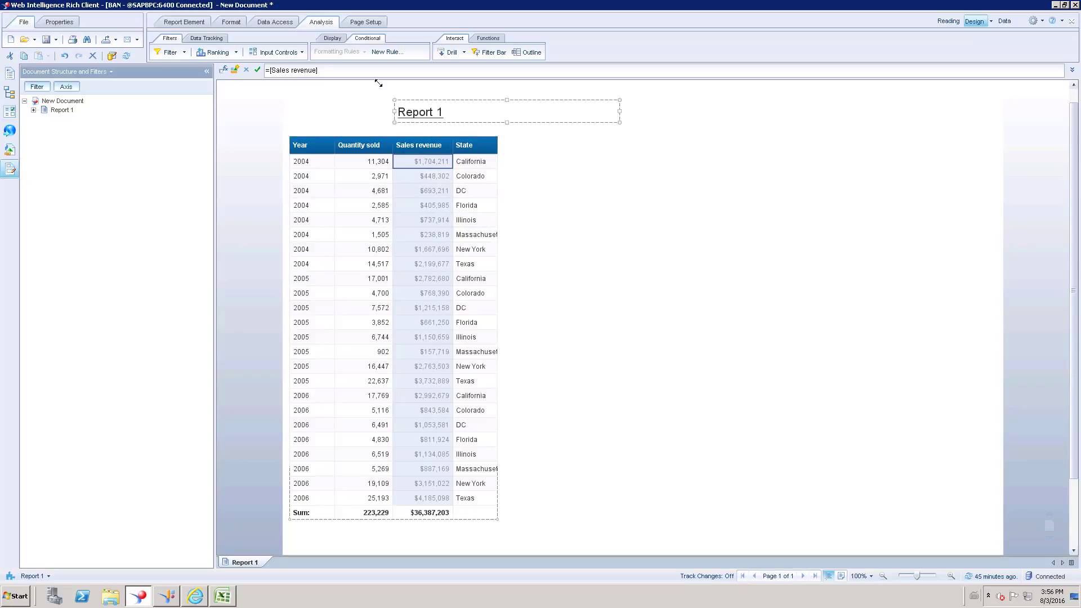
# Step: Start a new formatting rule and view the objects and variables available for its filter, leaving Sales revenue selected
pyautogui.click(386, 51)
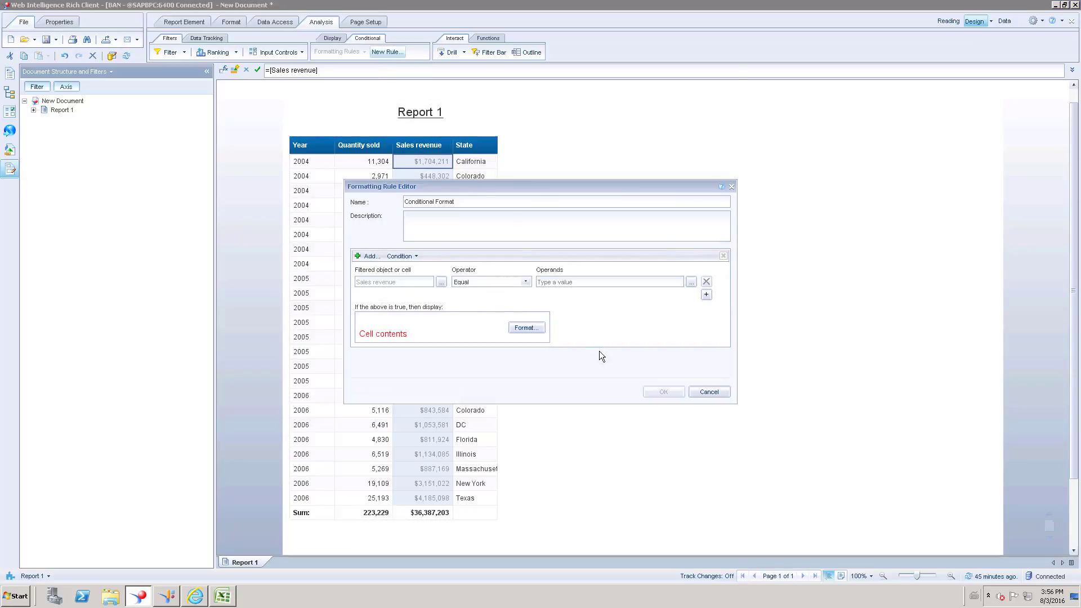
pyautogui.click(440, 282)
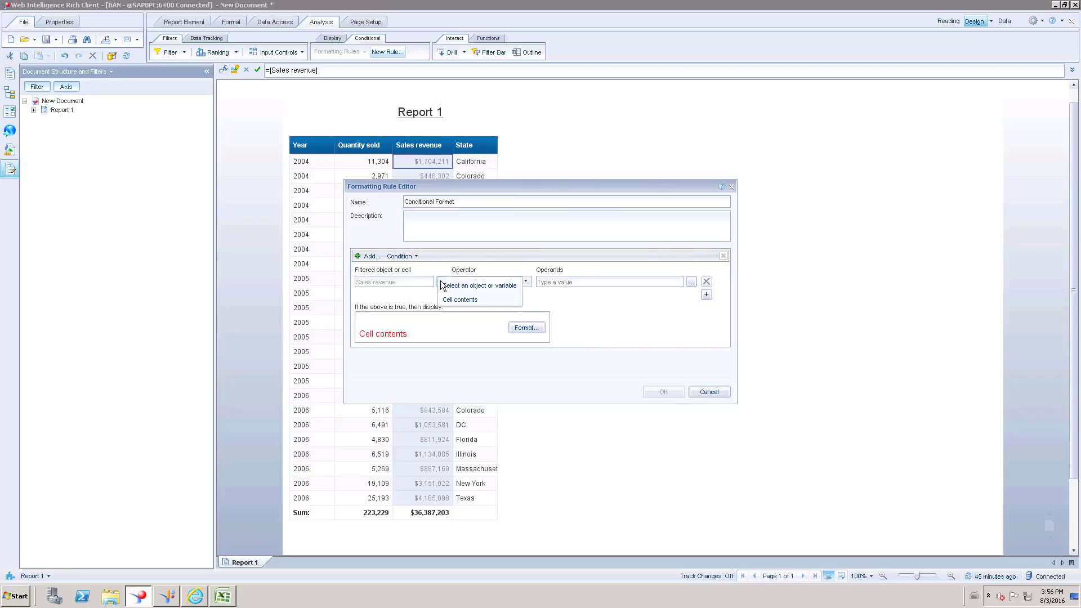
pyautogui.click(485, 284)
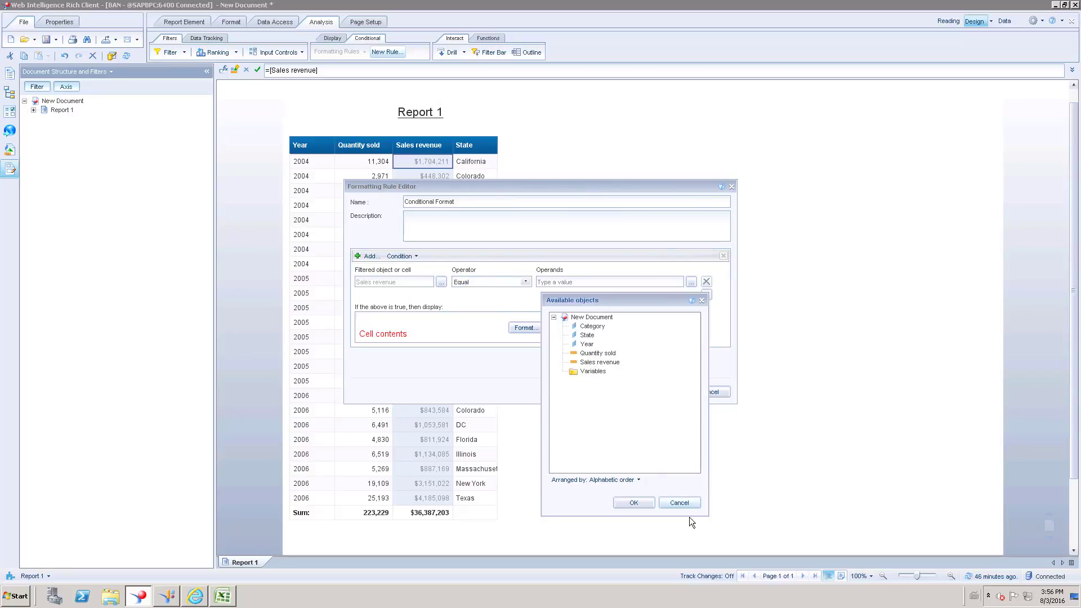
pyautogui.click(680, 502)
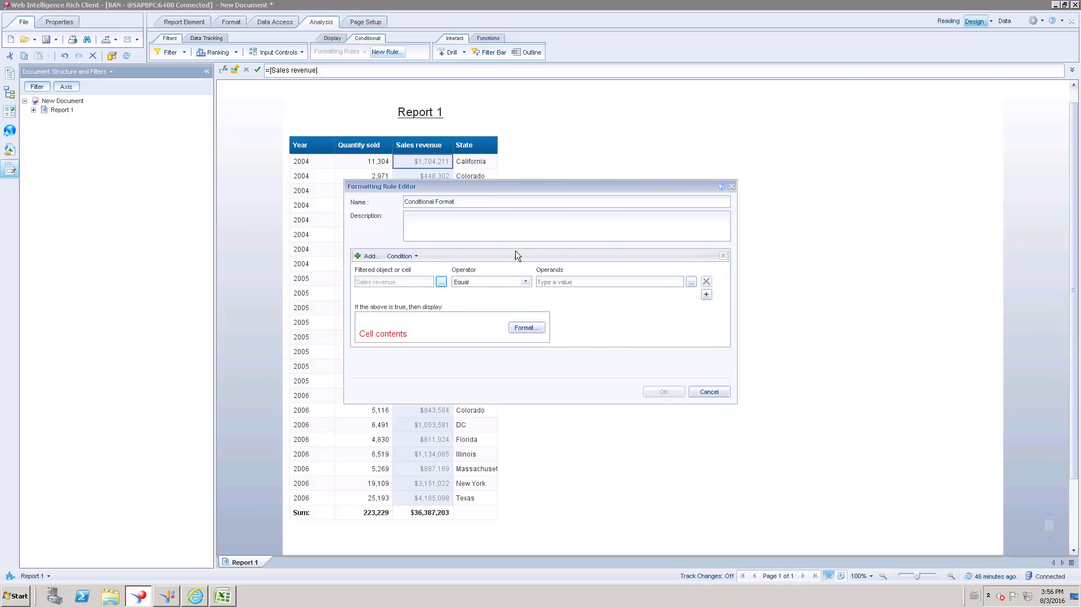
# Step: Switch the rule's condition to Formula Editor mode and view the full formula editor's objects, functions and operators without entering a formula
pyautogui.click(415, 255)
pyautogui.click(430, 283)
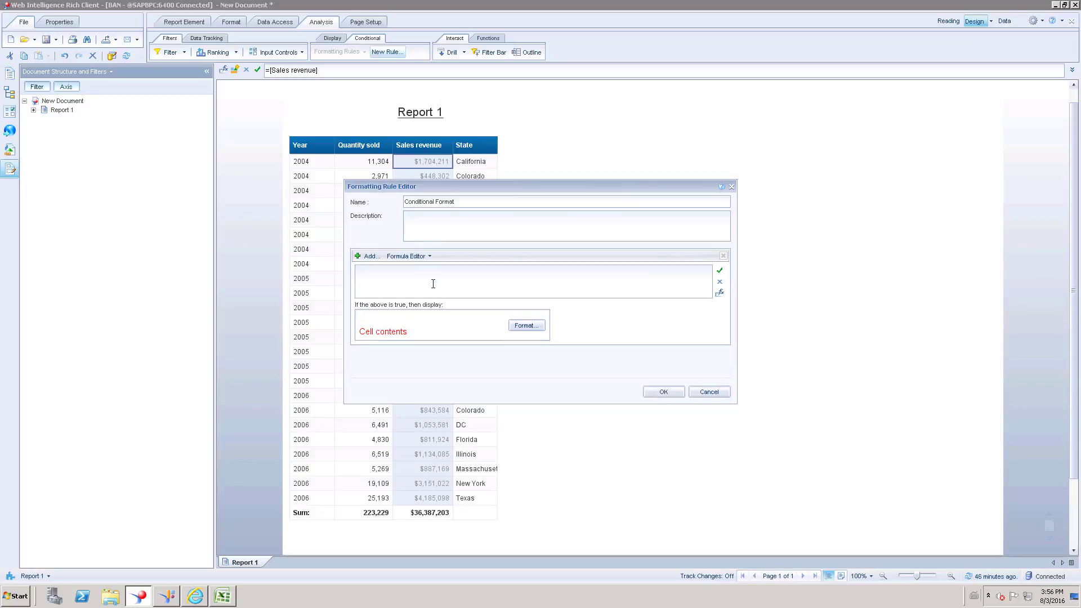
pyautogui.click(720, 292)
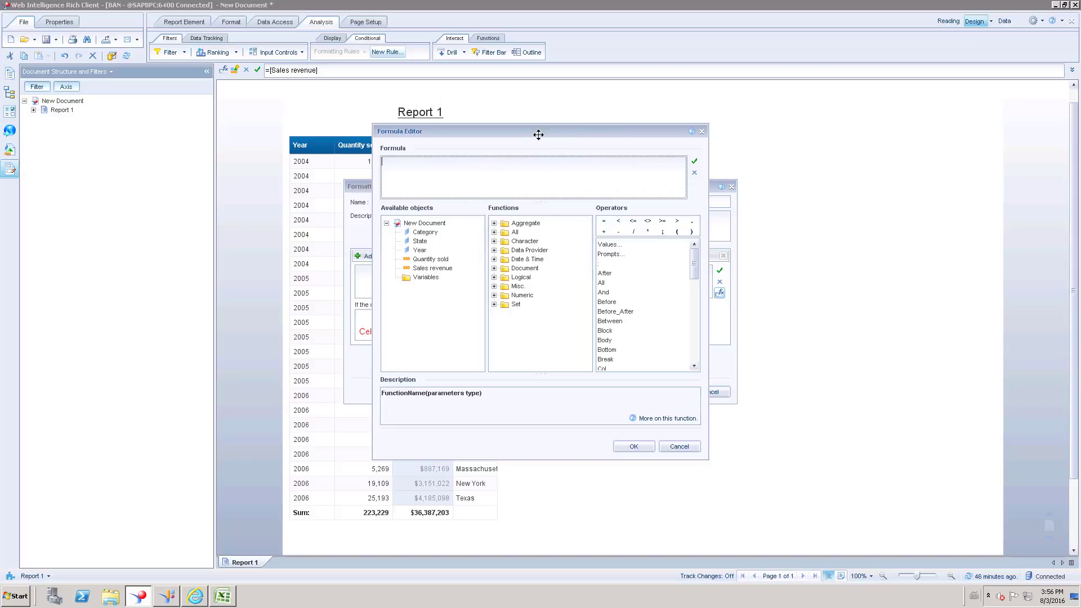
pyautogui.moveTo(535, 133); pyautogui.dragTo(696, 119)
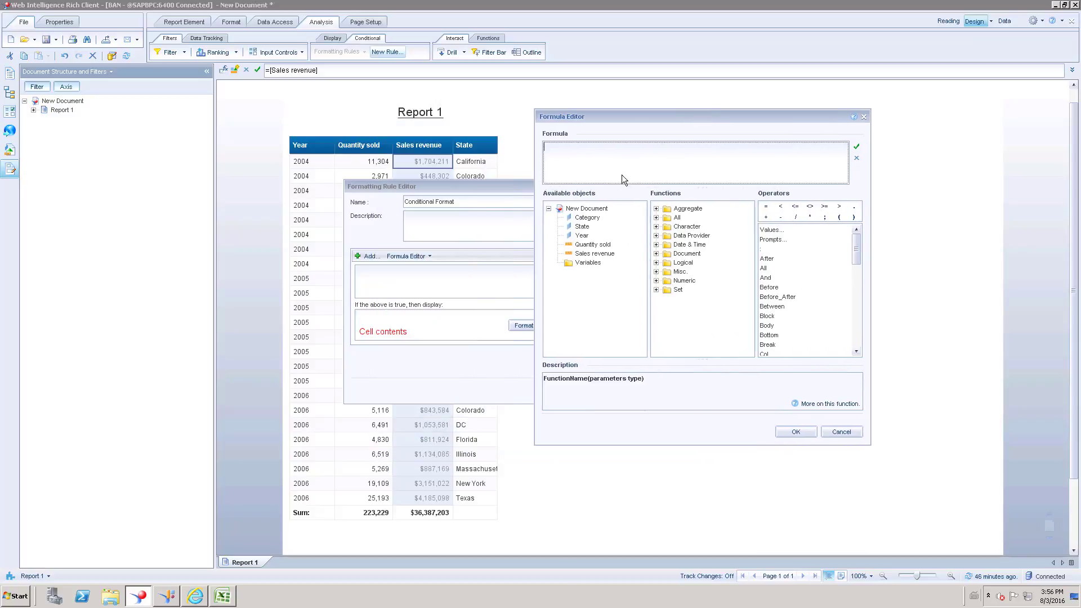
pyautogui.click(845, 433)
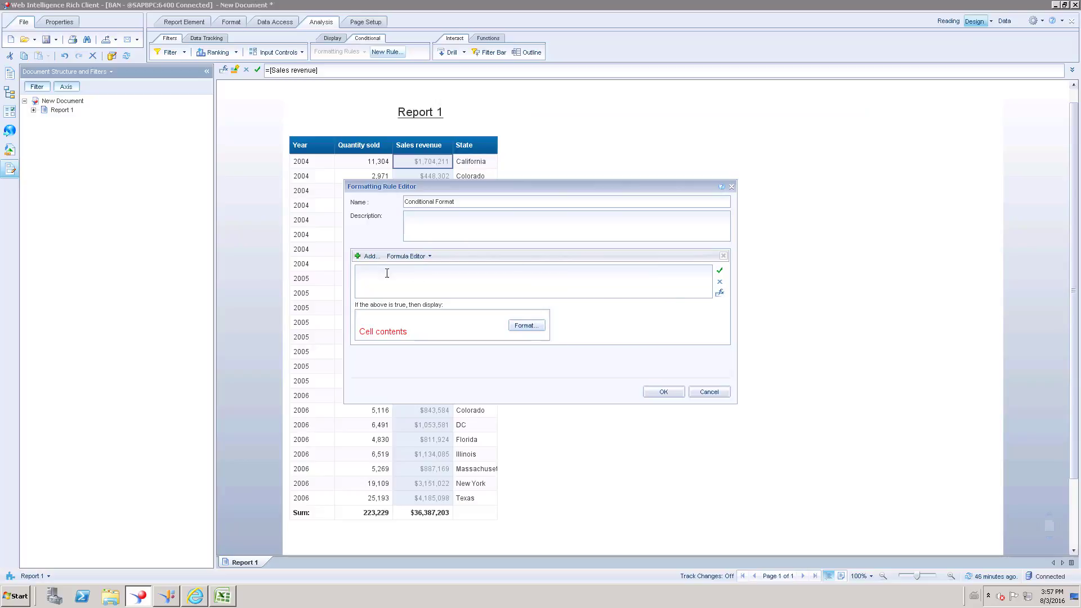
# Step: Switch the rule back to Condition mode, add two more And conditions on cell contents, and discard the new rule
pyautogui.click(431, 255)
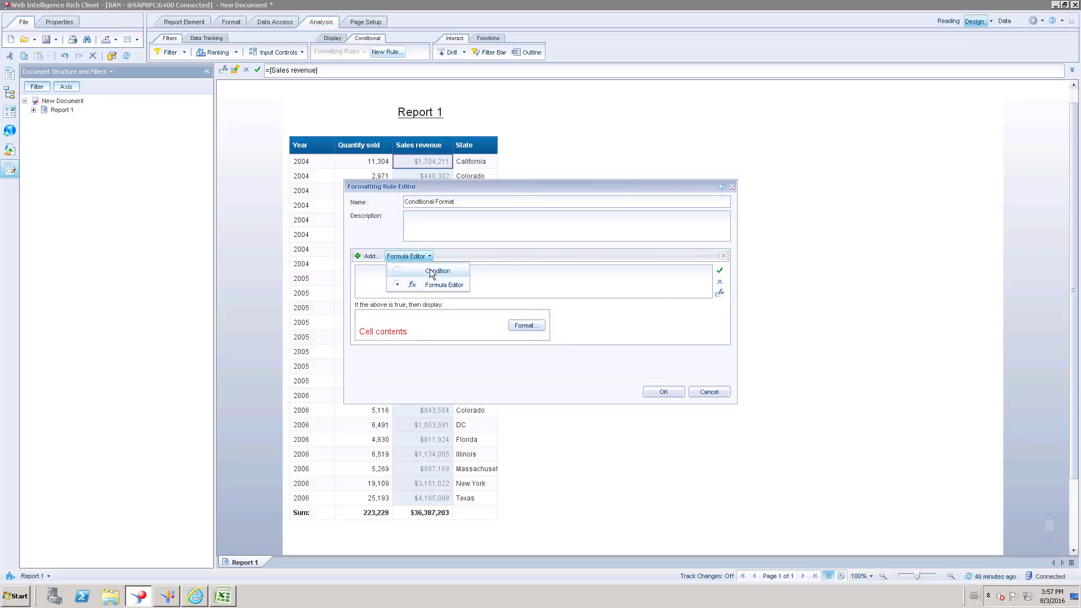
pyautogui.click(433, 269)
pyautogui.click(707, 294)
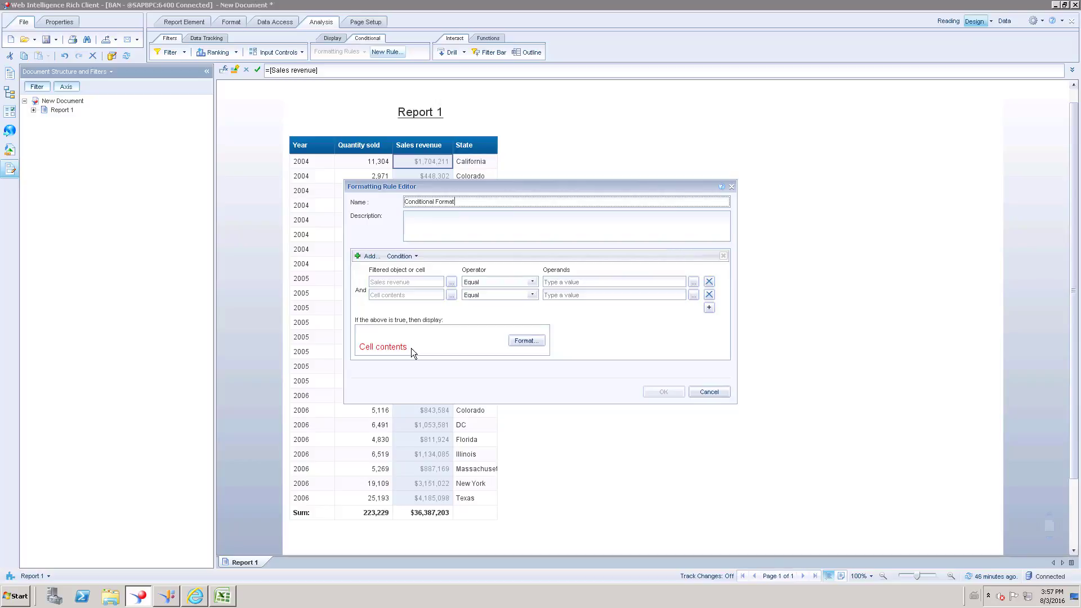
pyautogui.click(708, 307)
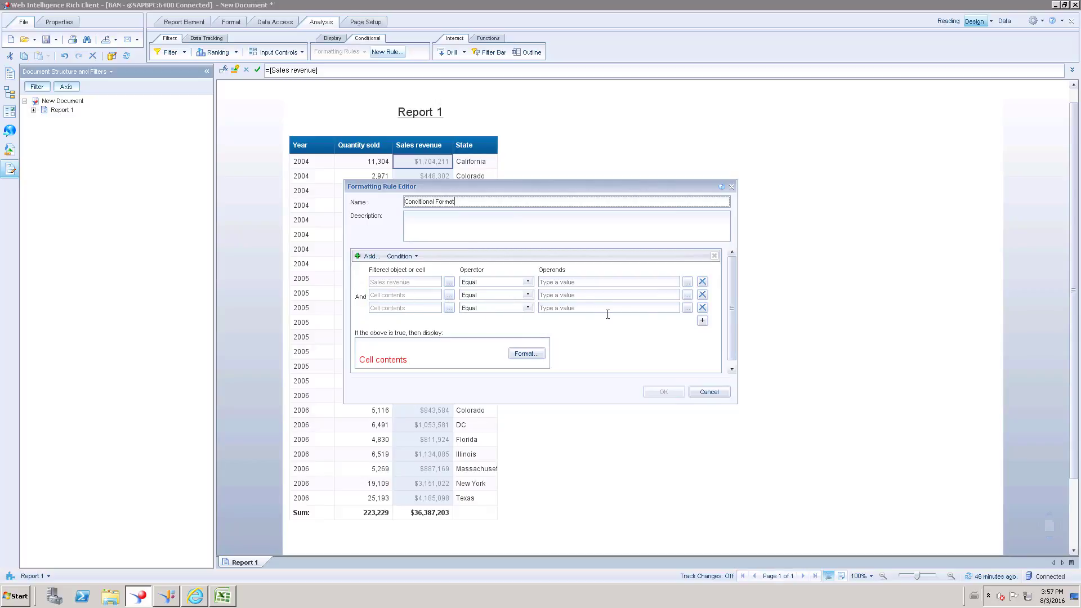
pyautogui.moveTo(734, 289); pyautogui.dragTo(721, 313)
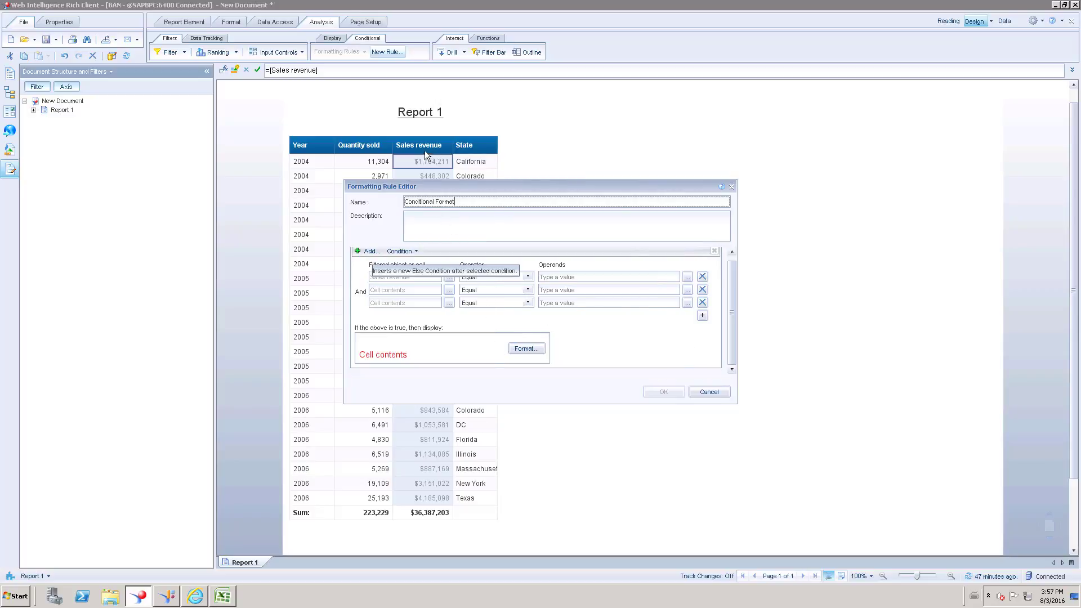
pyautogui.click(708, 391)
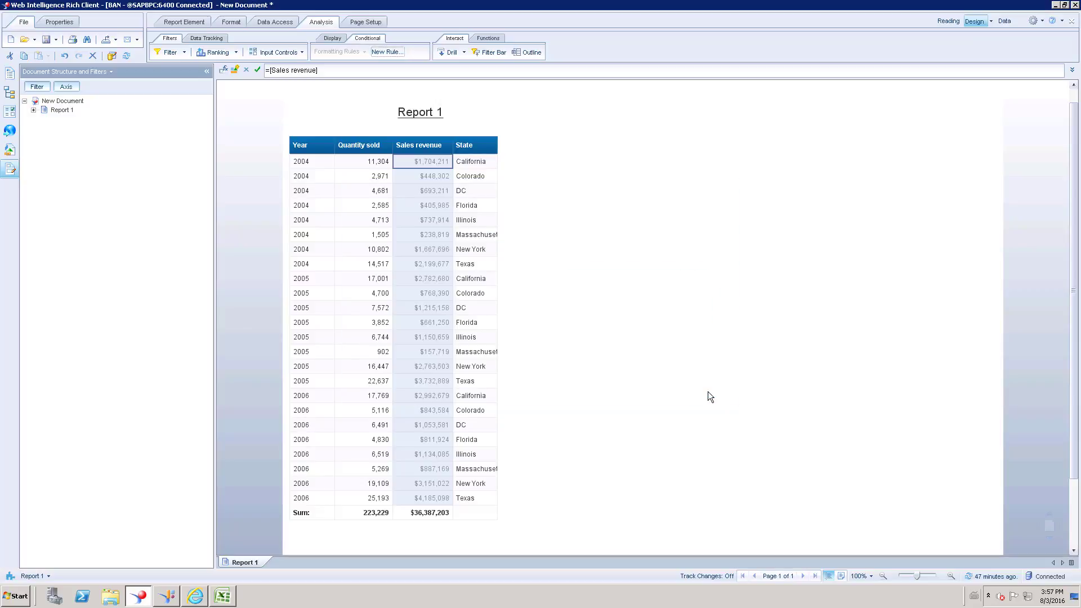